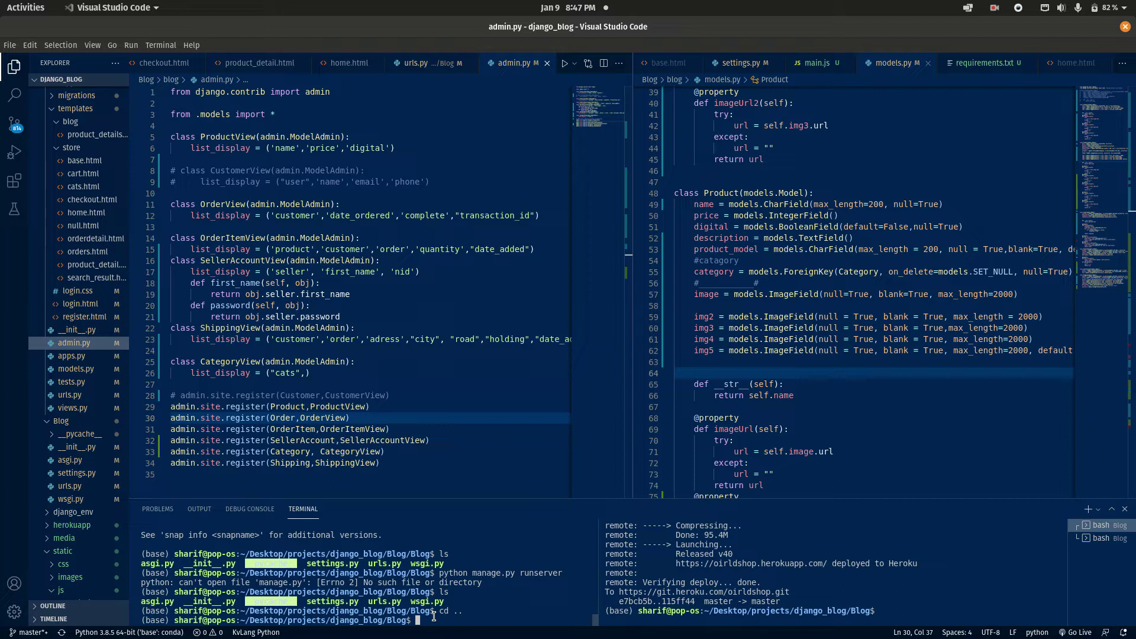
Enter the python manage.py runserver command in the project's terminal.
type("python manage.py runserver")
key("Return")
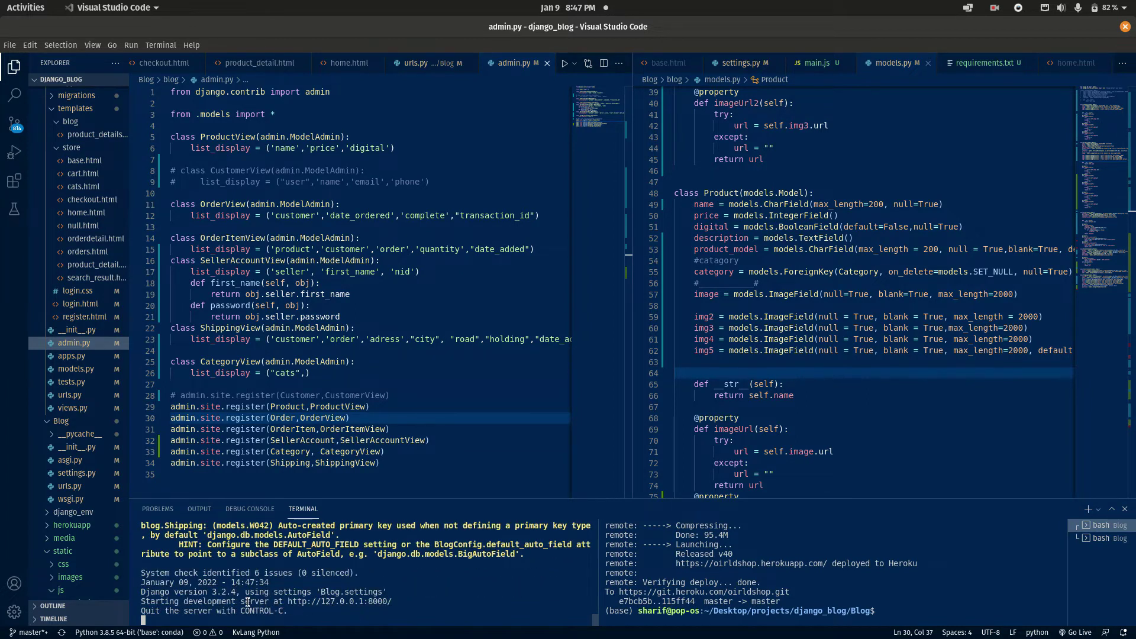
left_click_drag(247, 602, 440, 602)
left_click(178, 606)
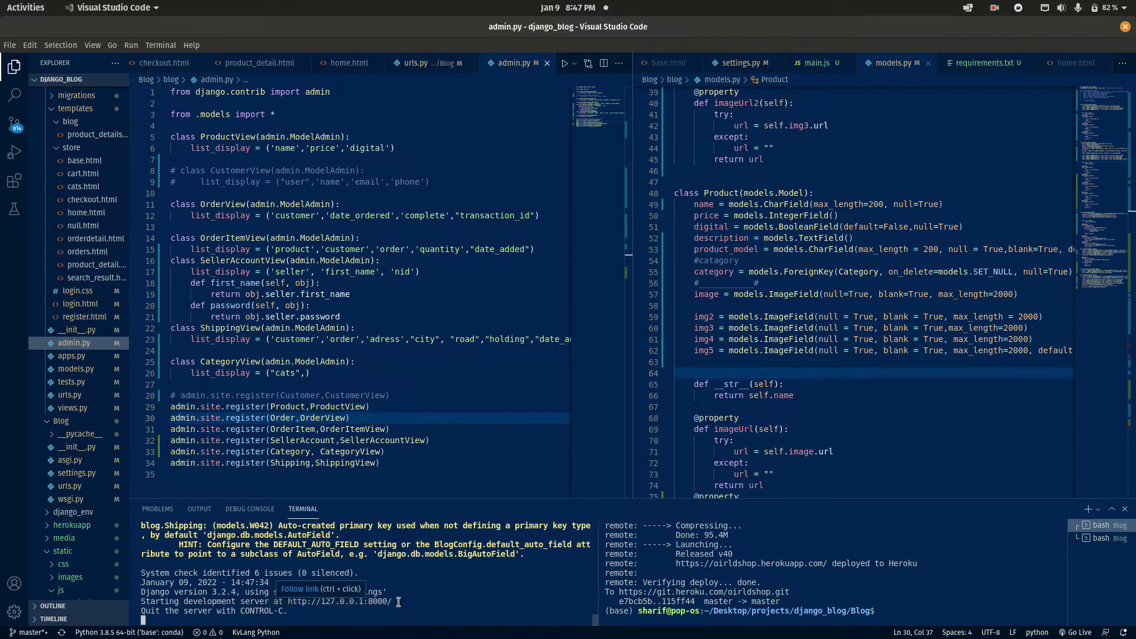
left_click_drag(396, 602, 295, 606)
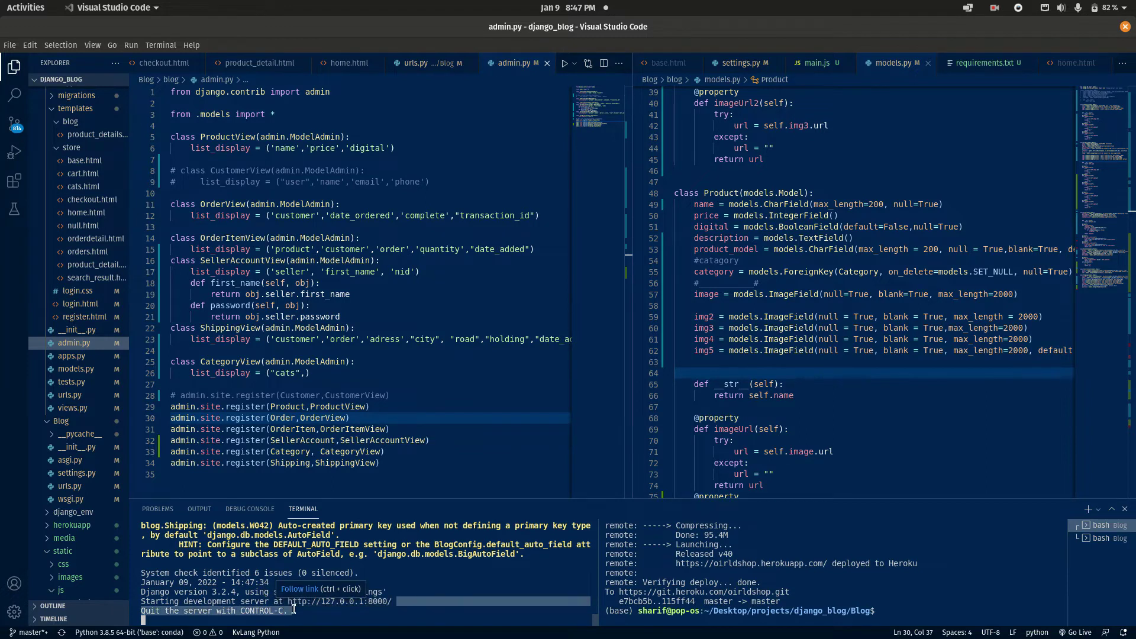
left_click(376, 606)
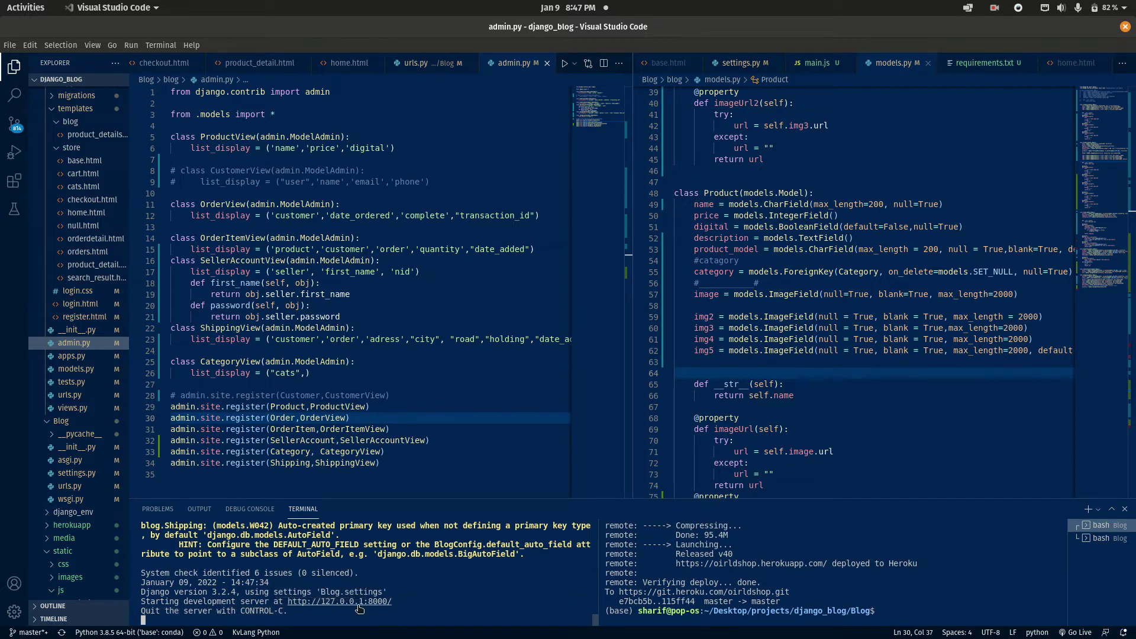
left_click(358, 605, "ctrl")
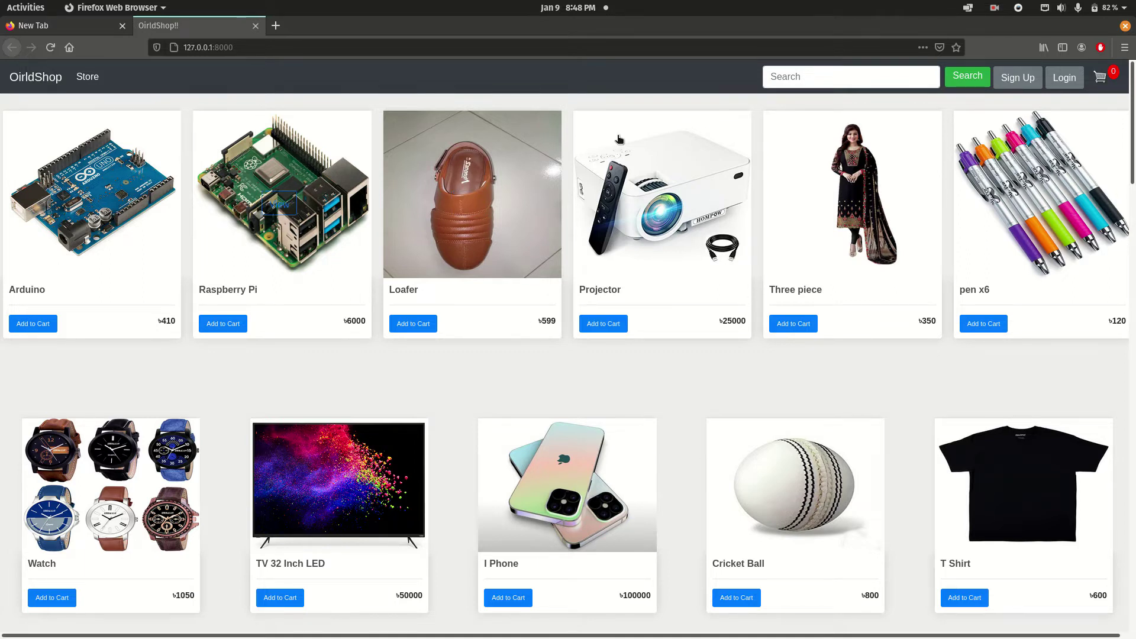
Browse the homepage's priced products and the Book, Electronic, Food and Health categories.
scroll(505, 394, "down", 5)
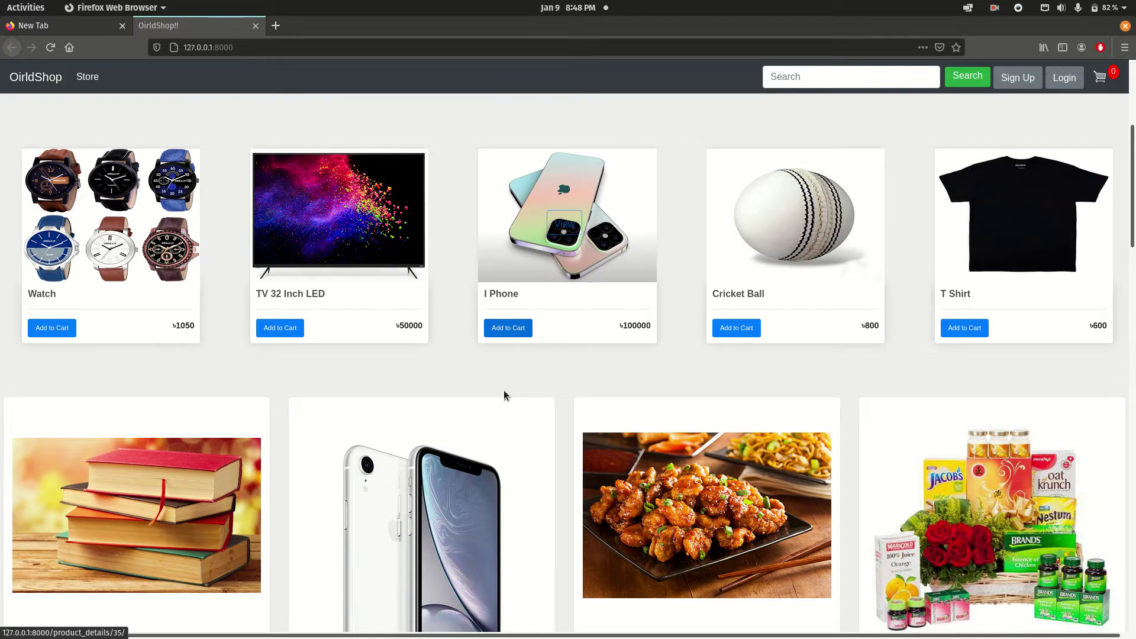
scroll(504, 394, "down", 4)
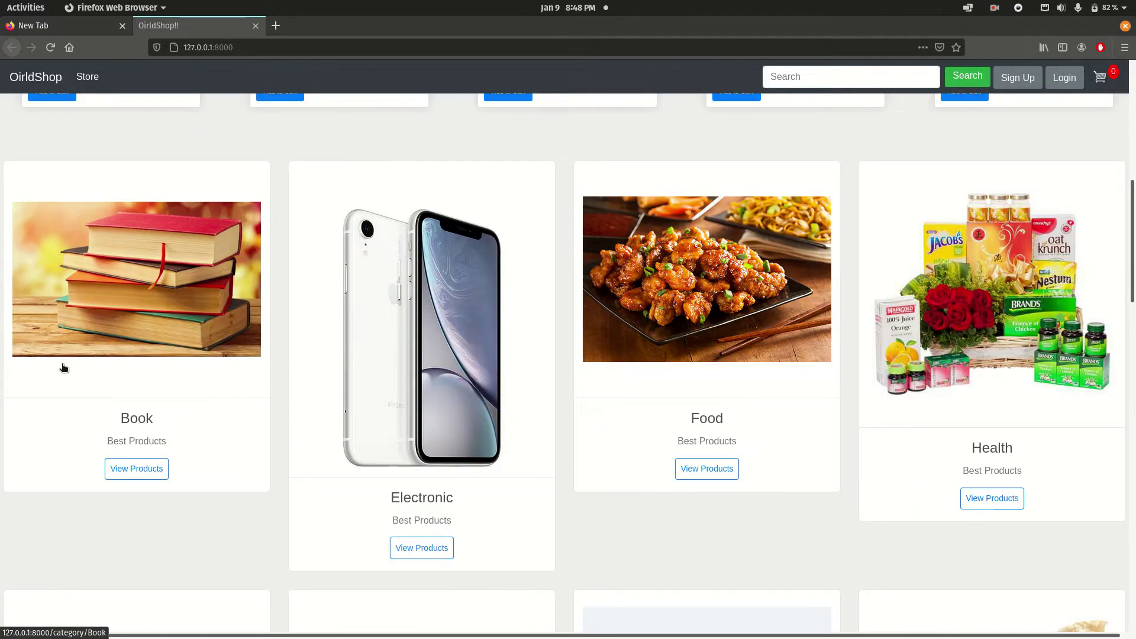
scroll(63, 368, "down", 8)
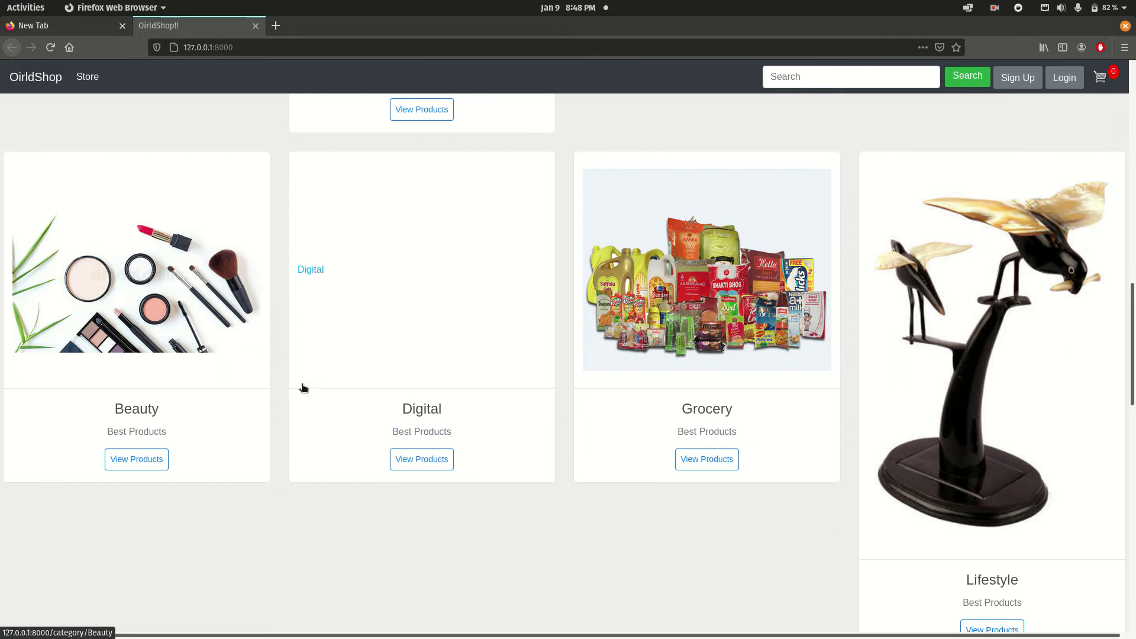
scroll(303, 387, "down", 13)
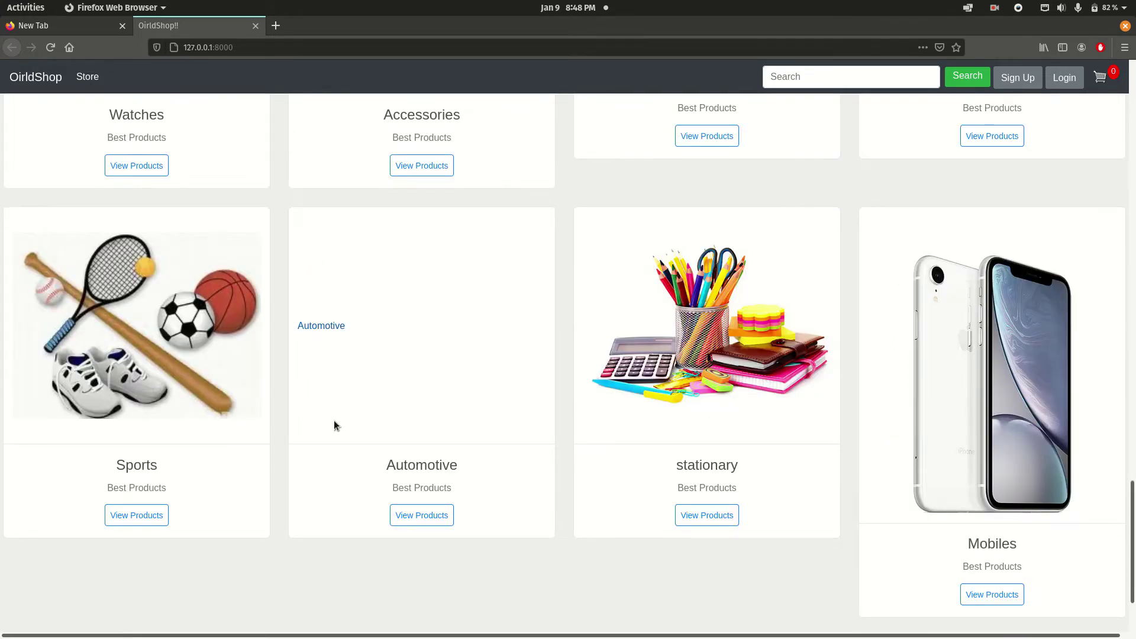
scroll(195, 467, "up", 20)
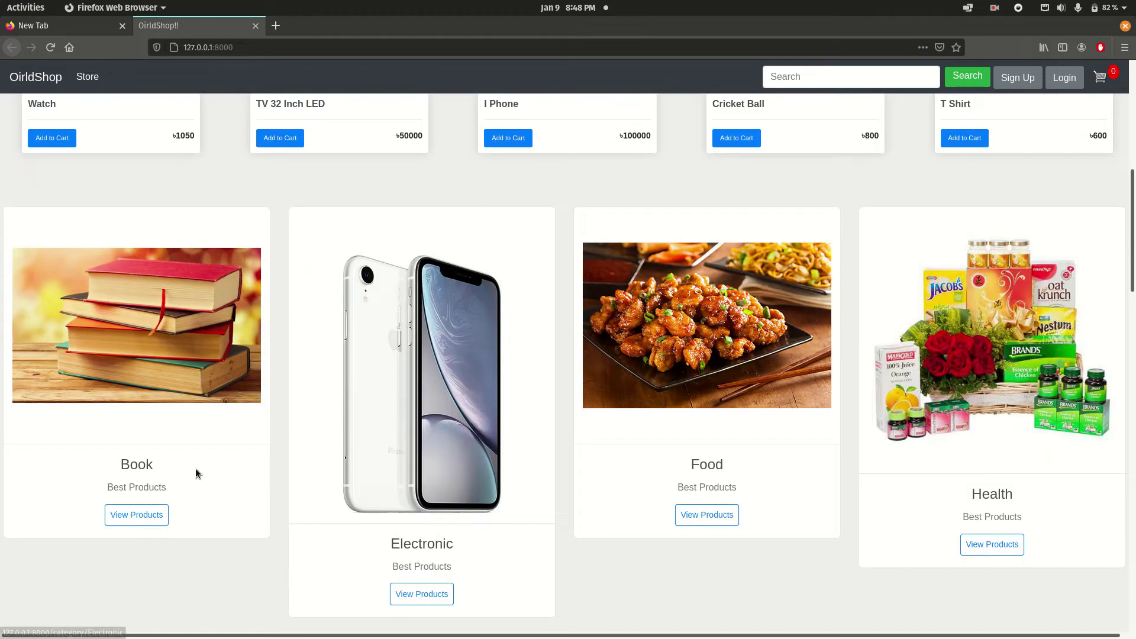
scroll(195, 468, "up", 4)
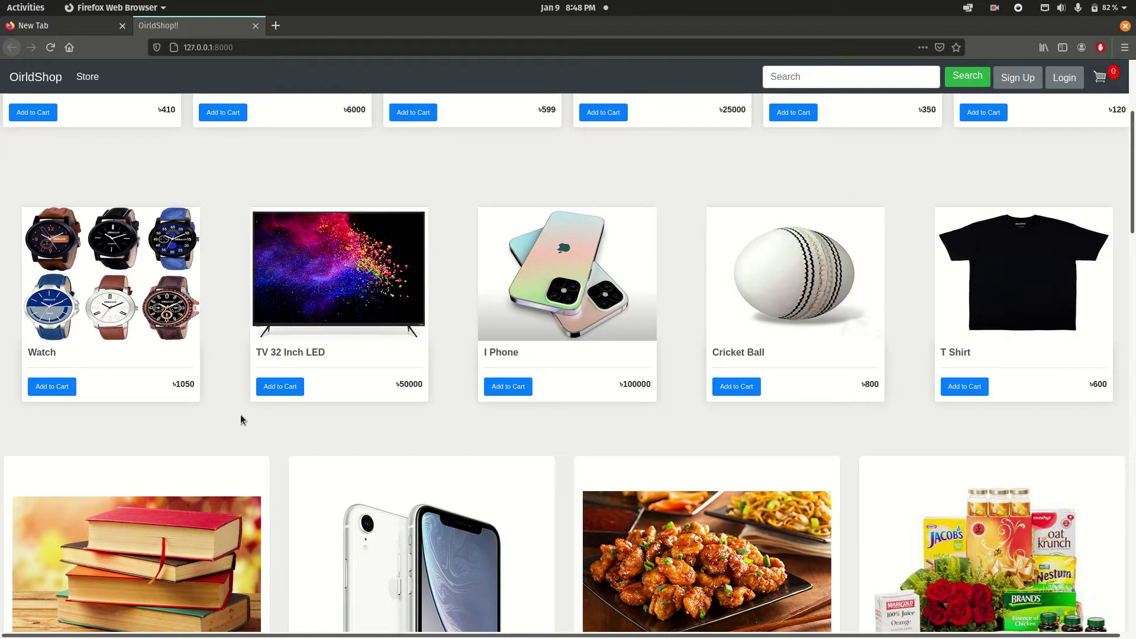
scroll(241, 415, "down", 2)
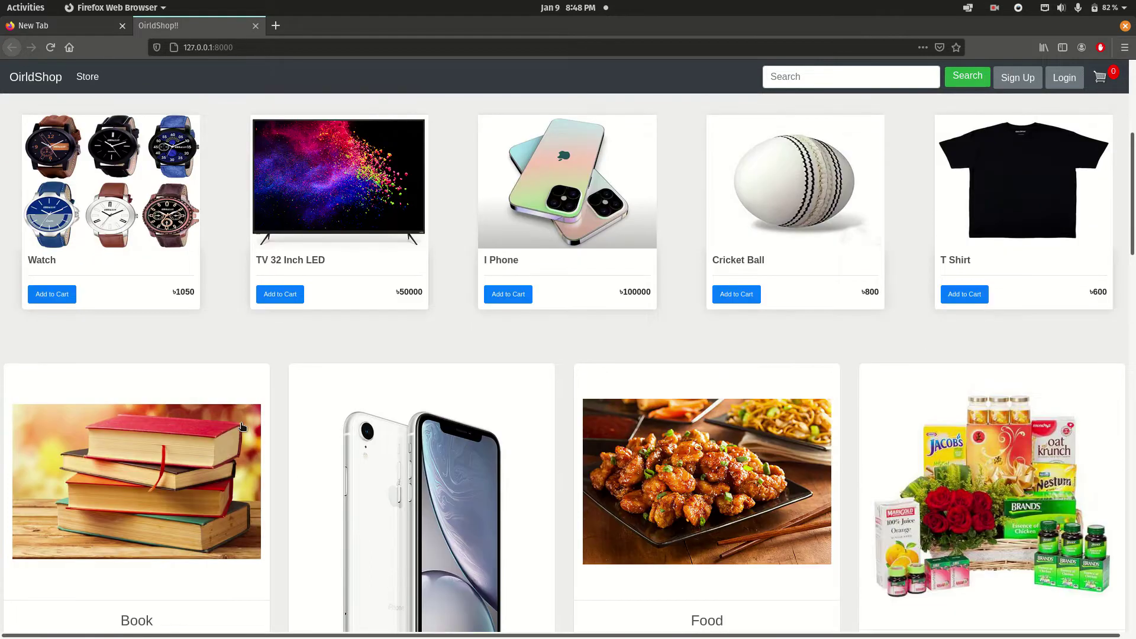
scroll(359, 255, "up", 5)
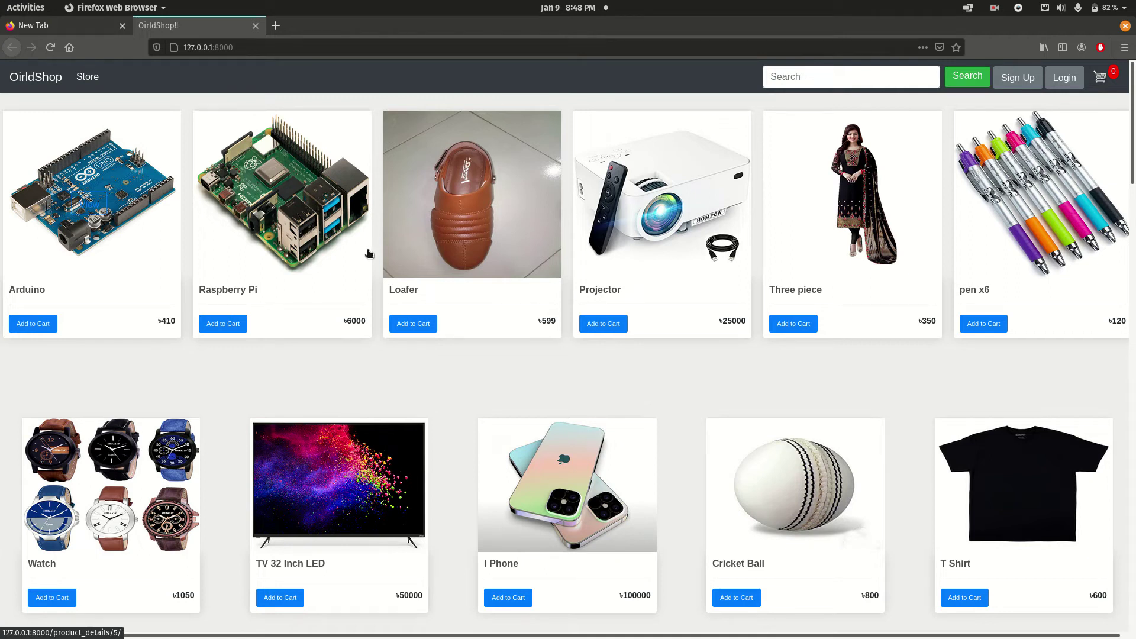
scroll(532, 291, "down", 3)
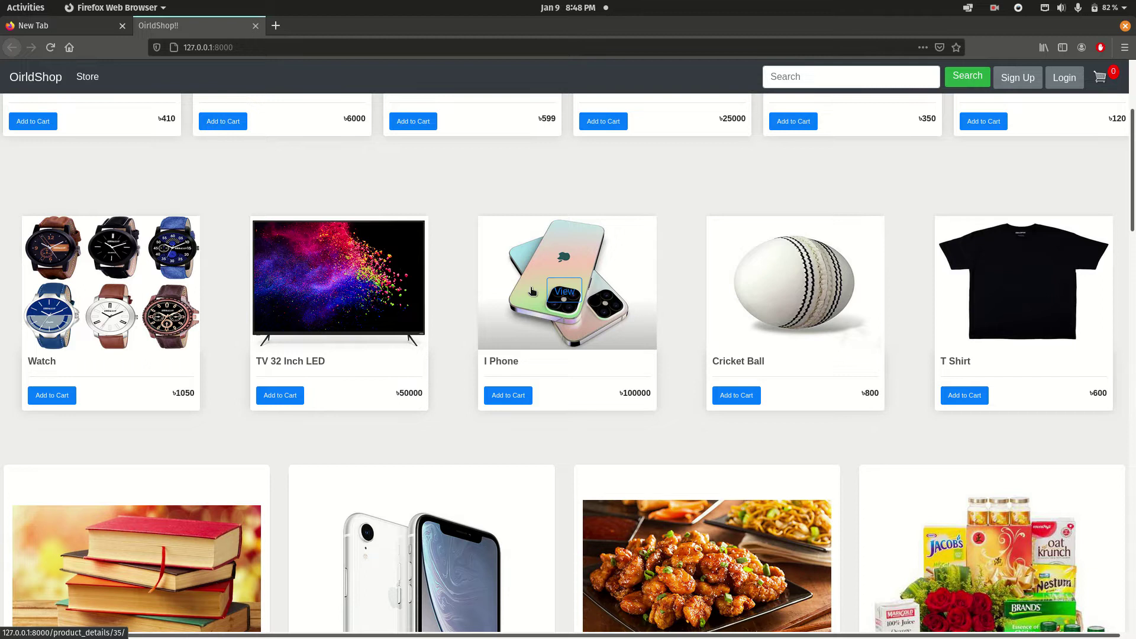
scroll(390, 348, "down", 6)
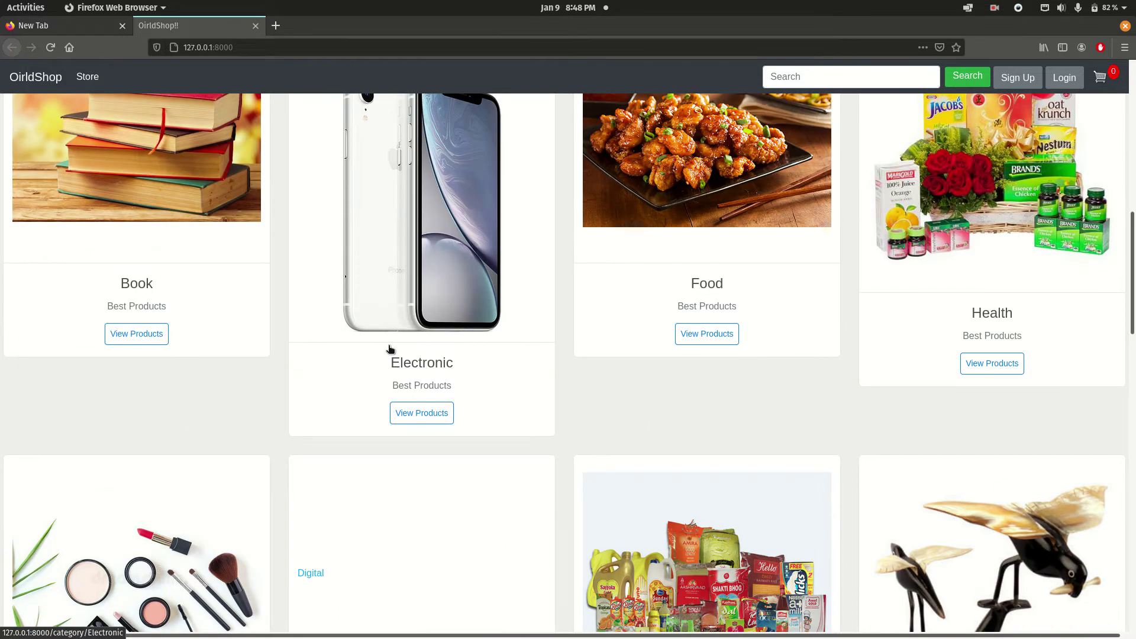
left_click(413, 416)
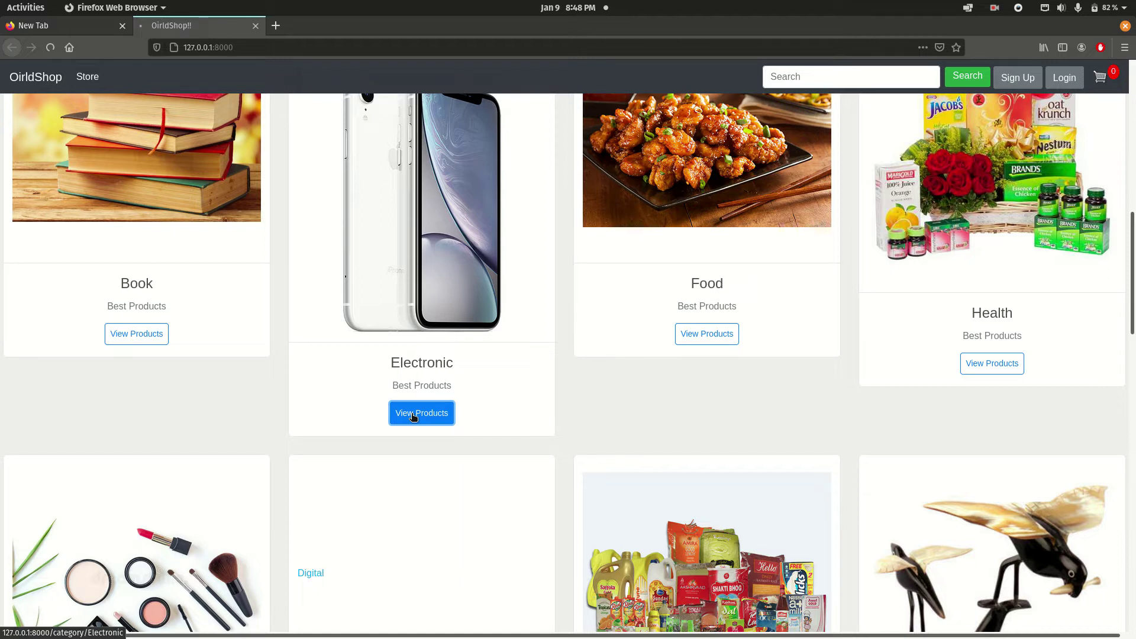
key("alt+Left")
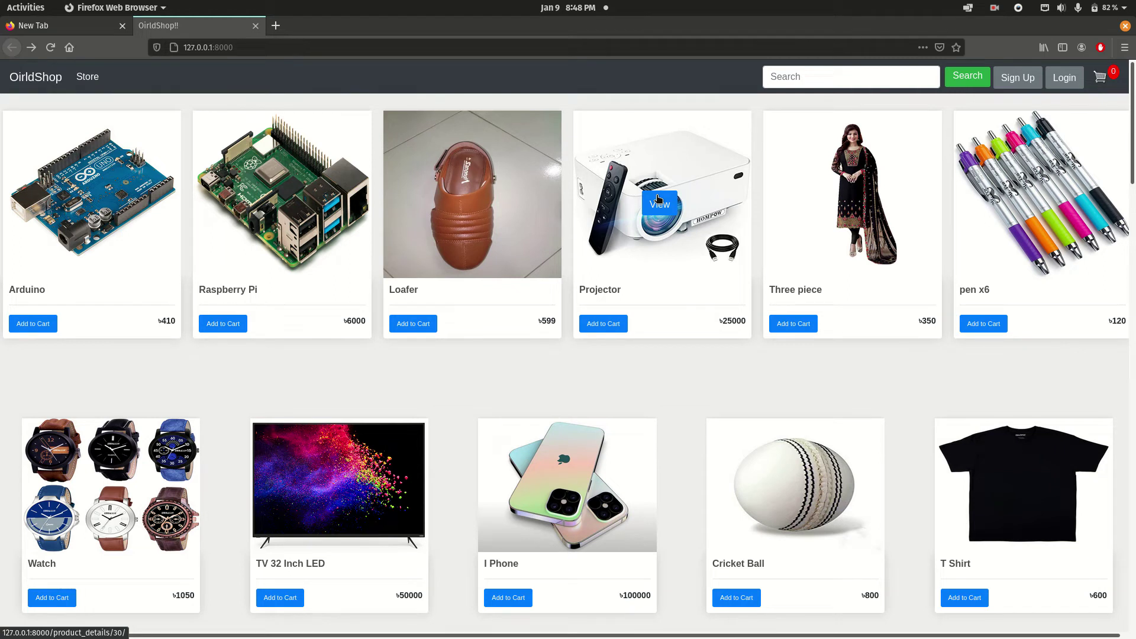
left_click(653, 197)
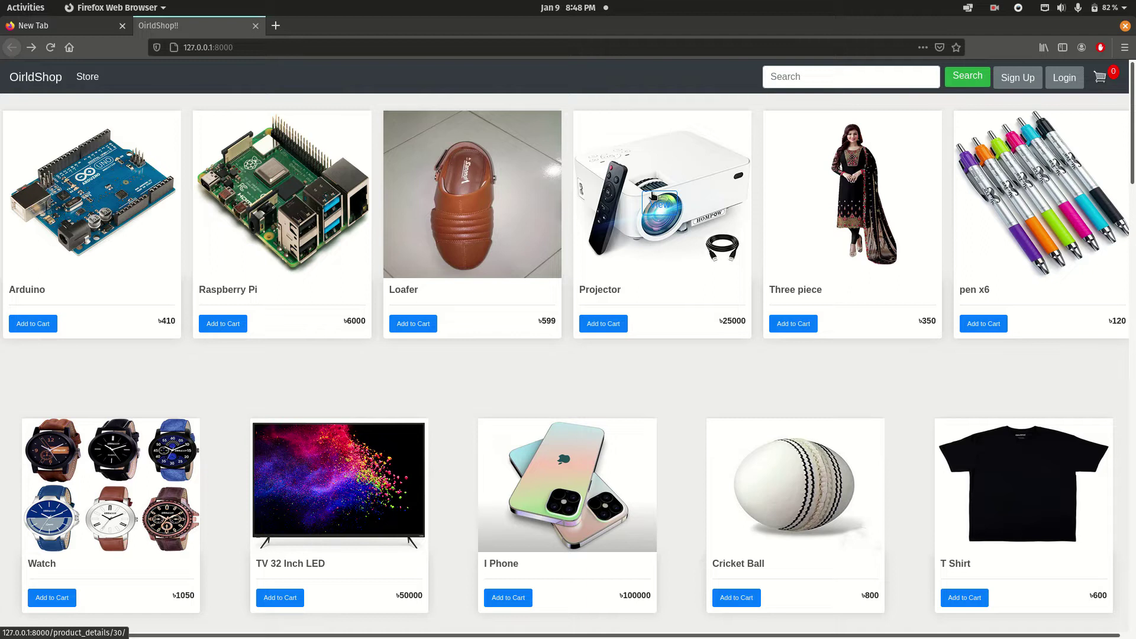
left_click_drag(653, 196, 771, 201)
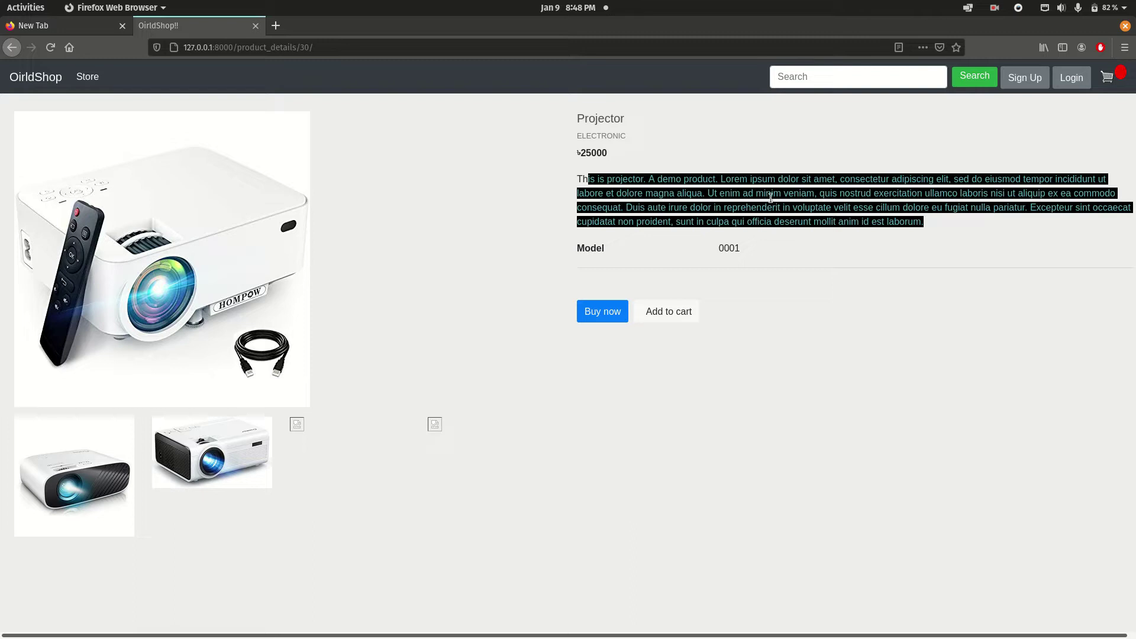
left_click_drag(596, 135, 626, 136)
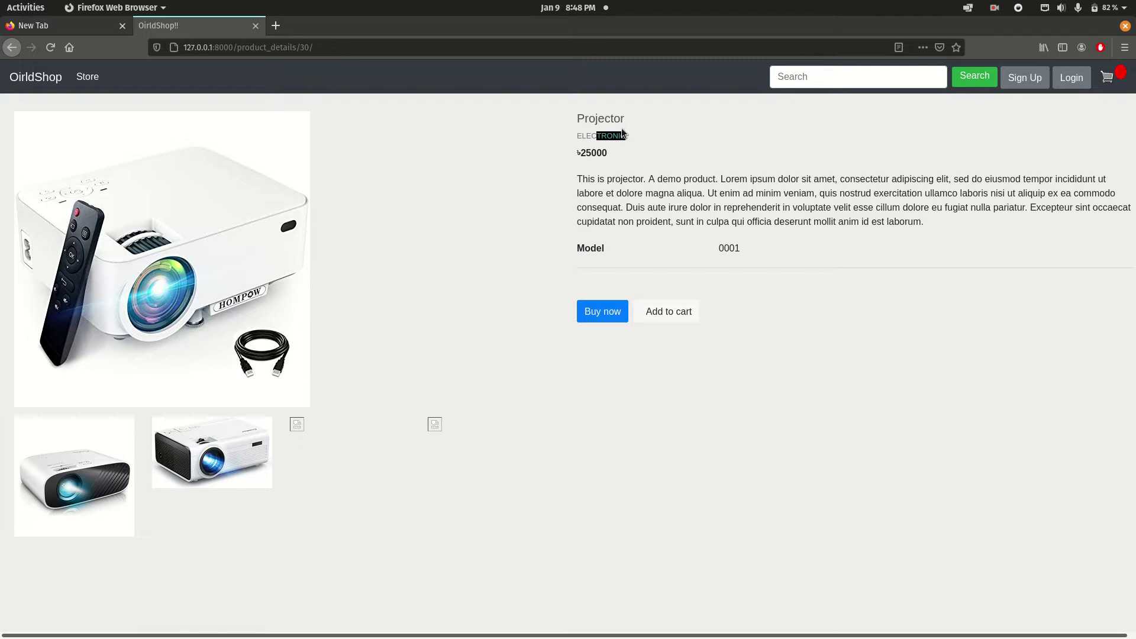
left_click(615, 391)
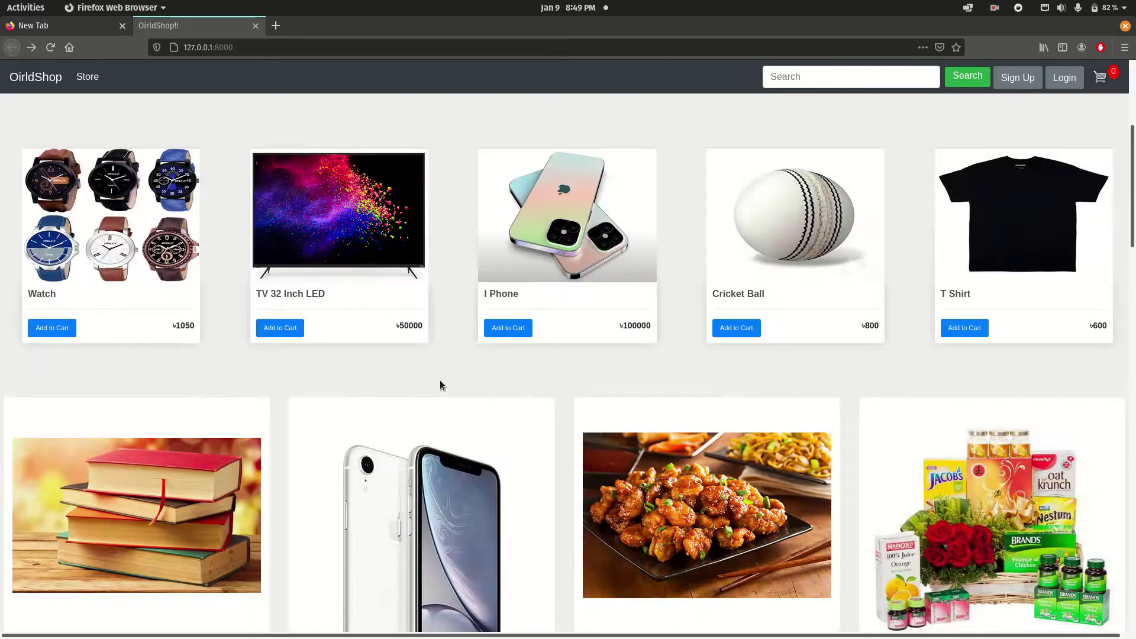
Go to the Log In page, erase the autofilled phone number and dismiss saved-login suggestions.
scroll(370, 327, "up", 5)
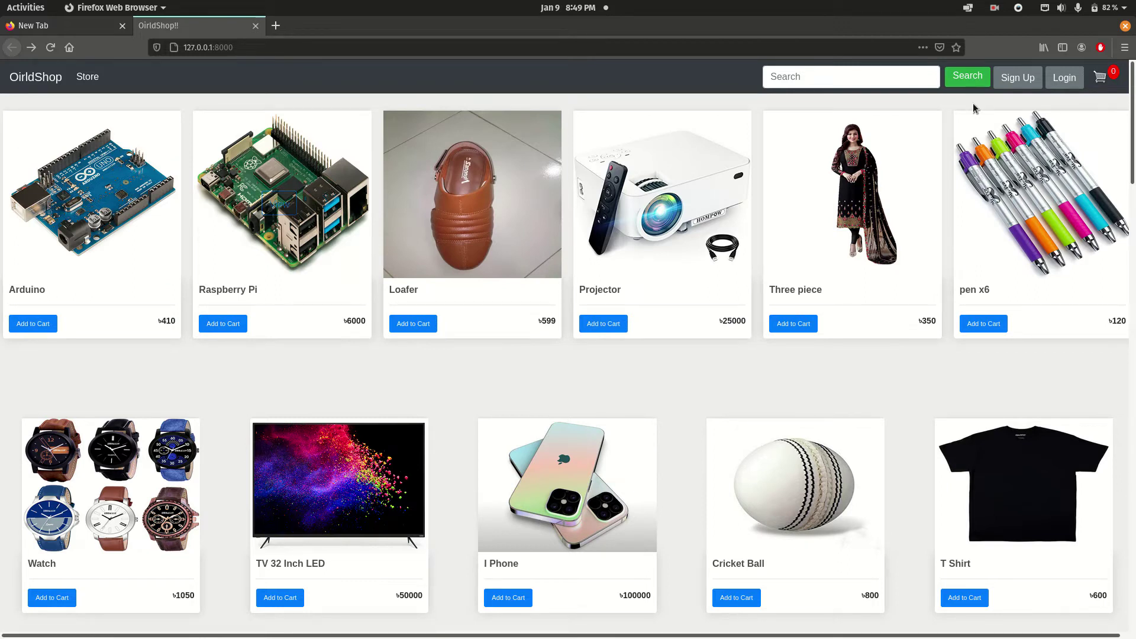
left_click(1065, 78)
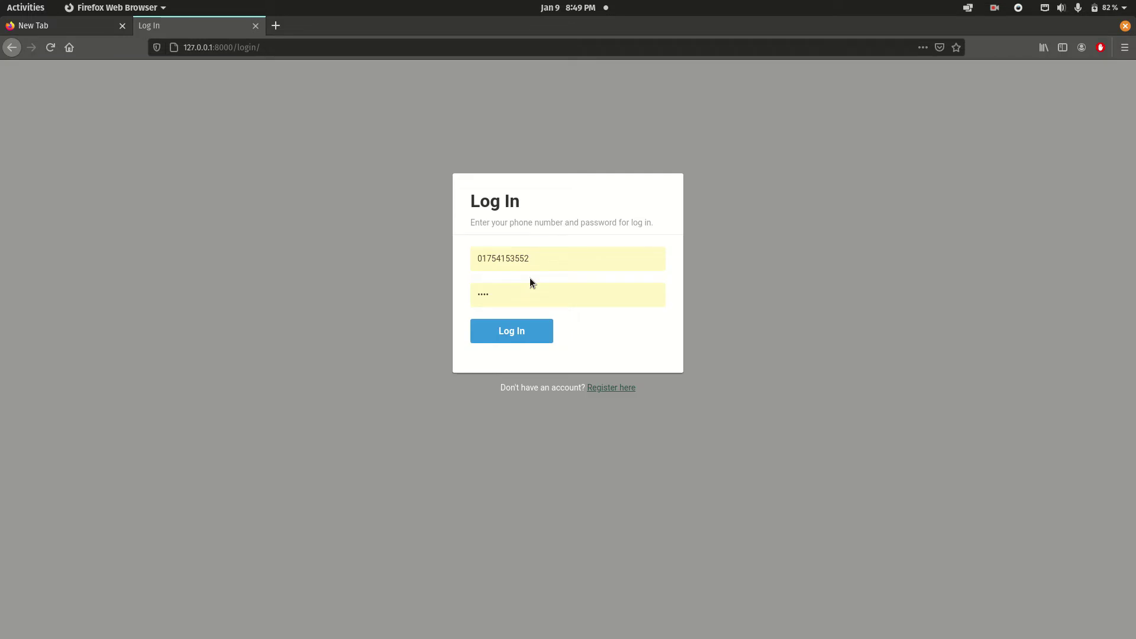
left_click_drag(532, 260, 312, 263)
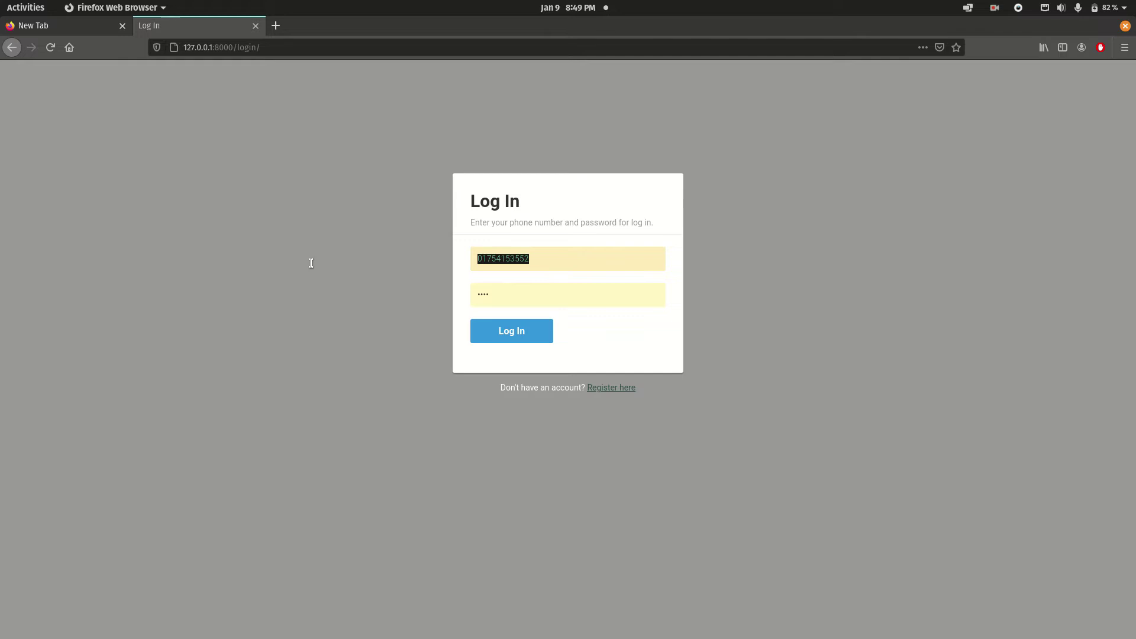
key("BackSpace")
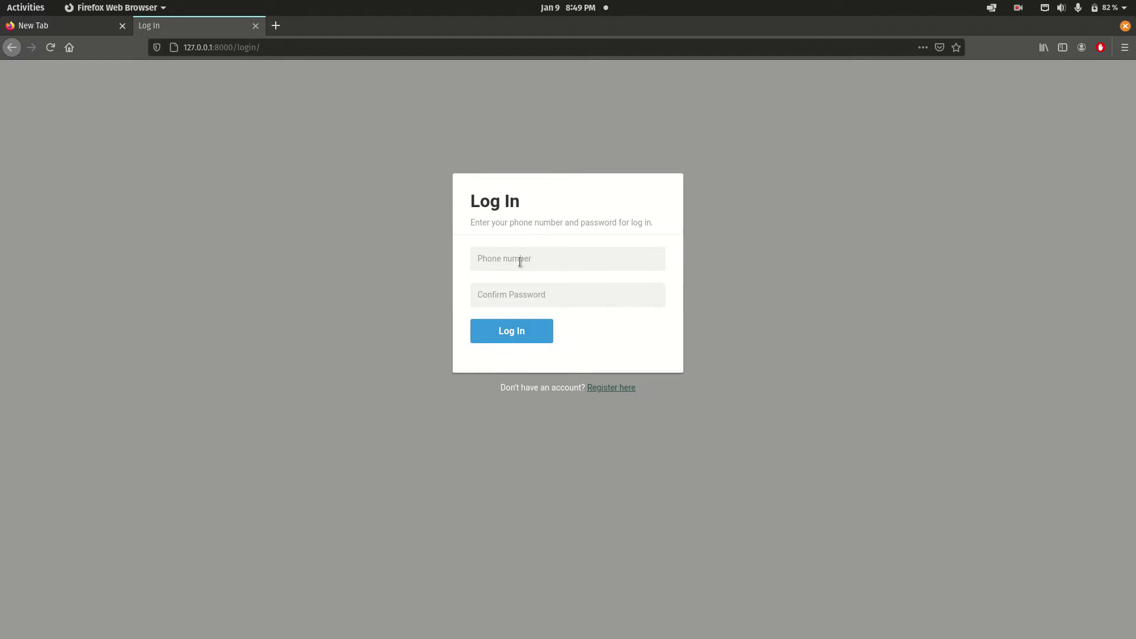
left_click(530, 299)
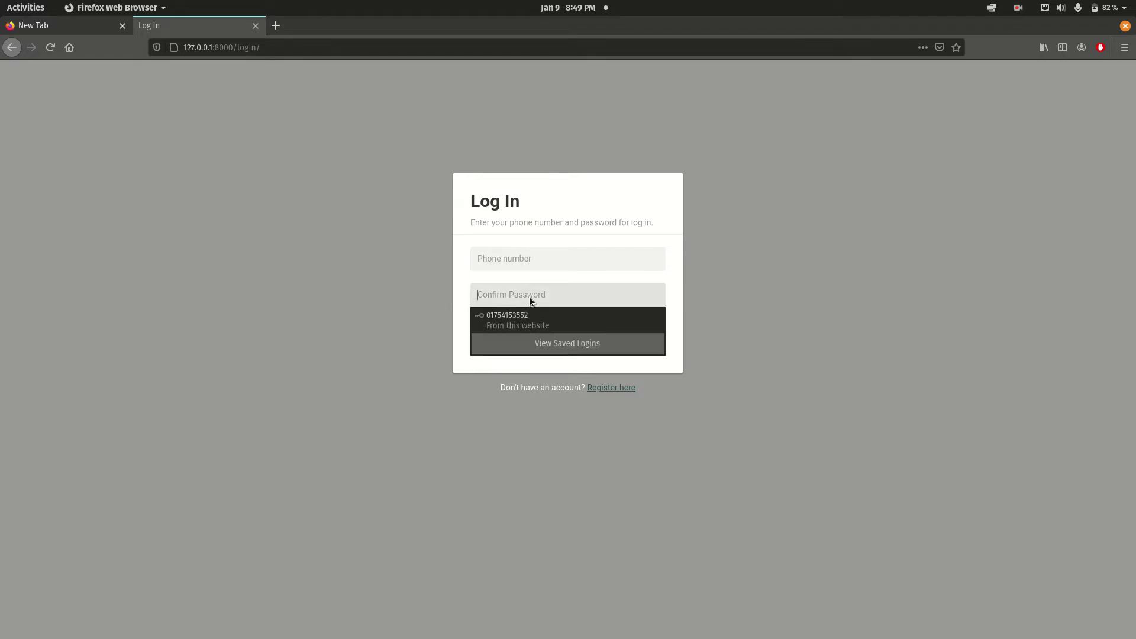
key("Escape")
left_click(664, 313)
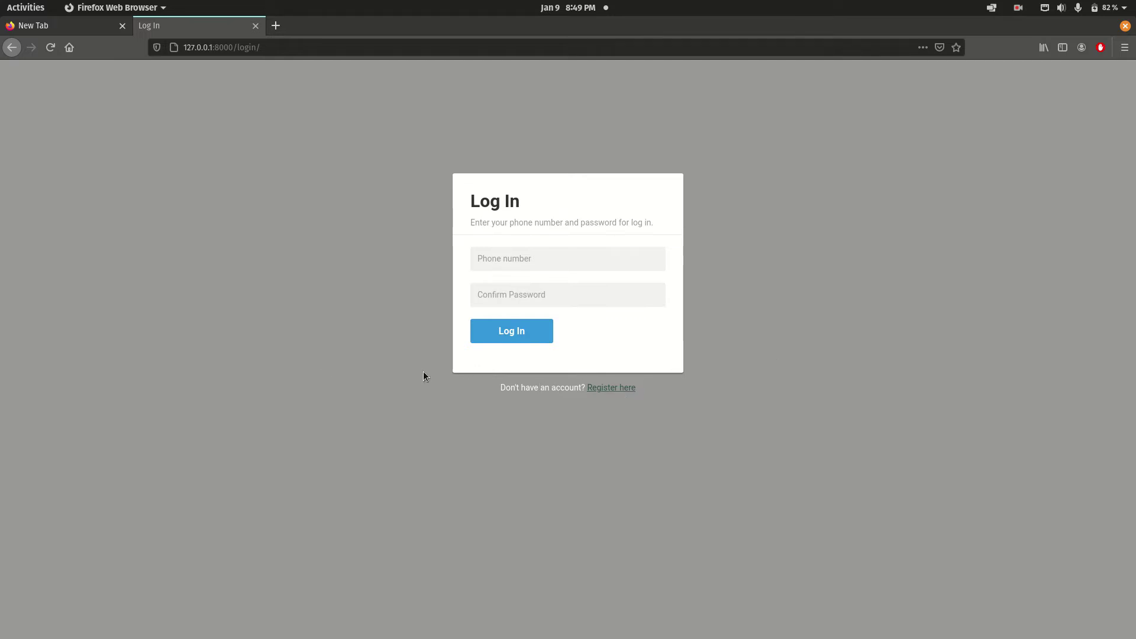
On the registration page, enter the new user's first and last name.
left_click(611, 388)
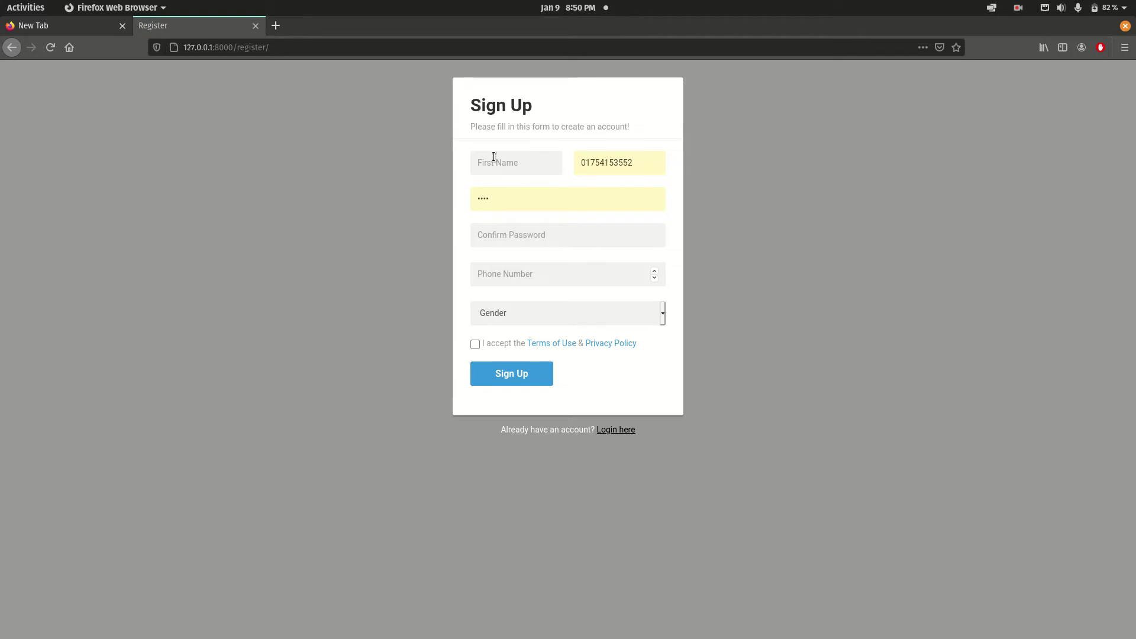
left_click(499, 158)
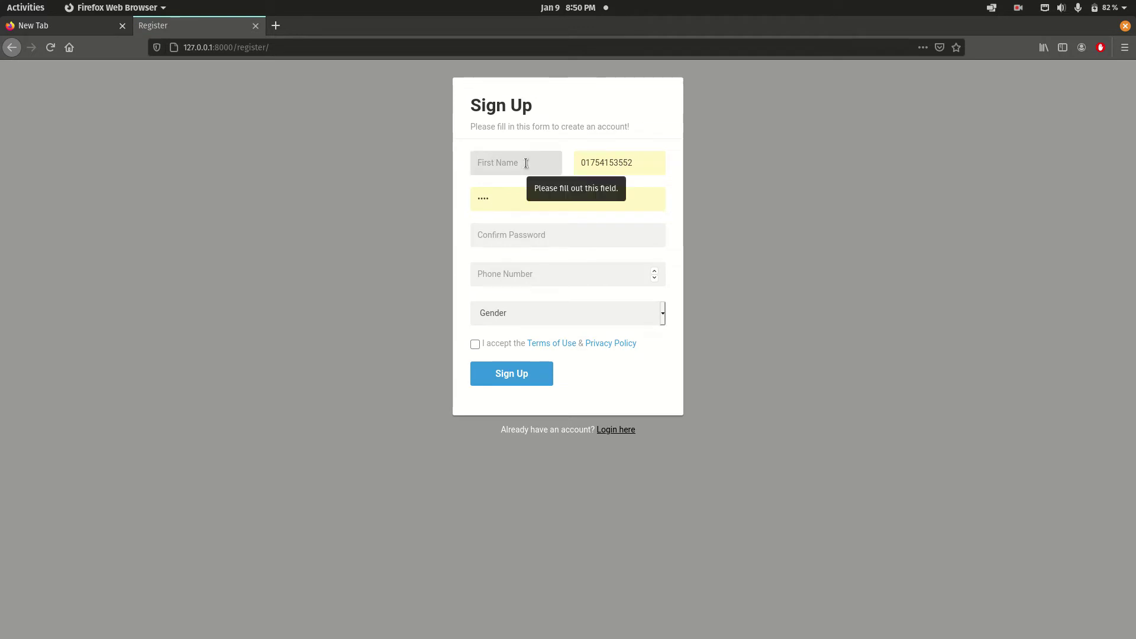
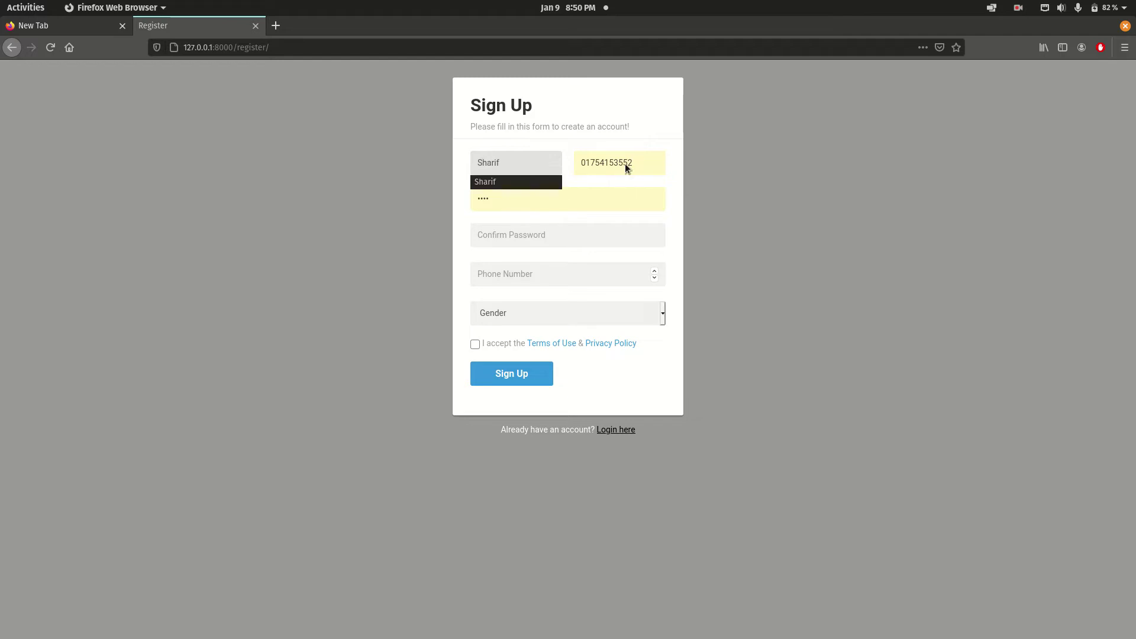
double_click(627, 162)
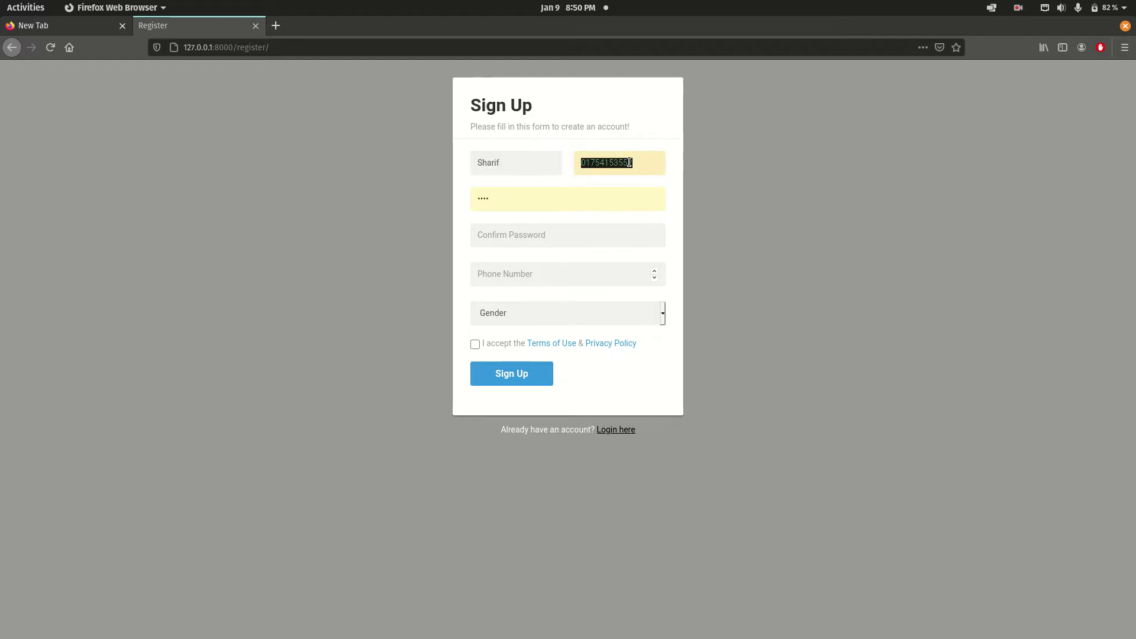
key("BackSpace")
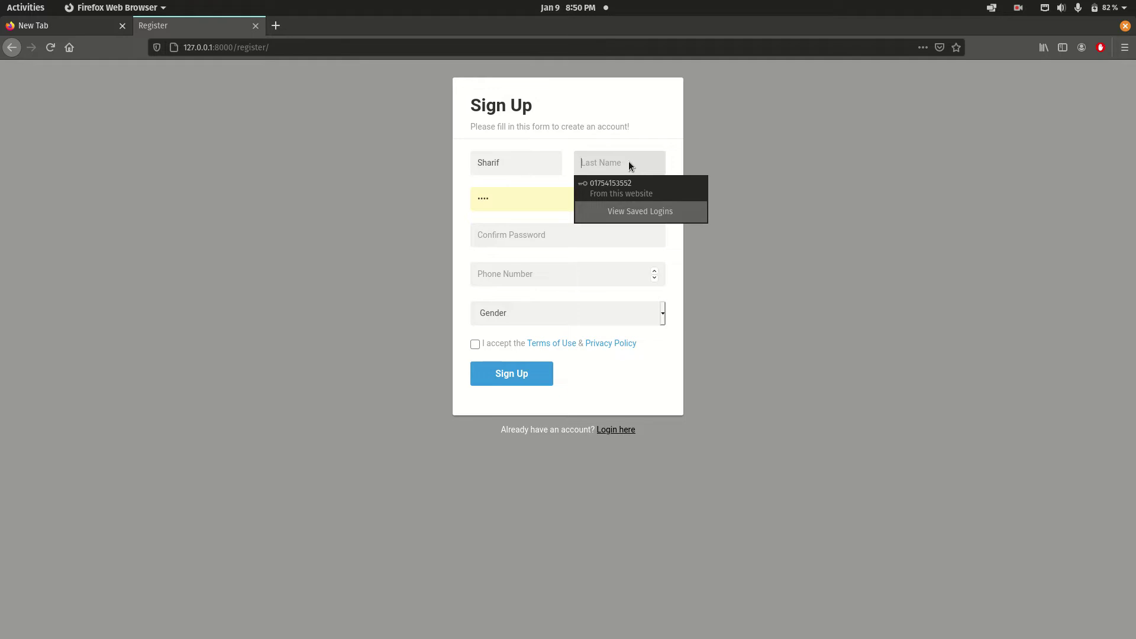
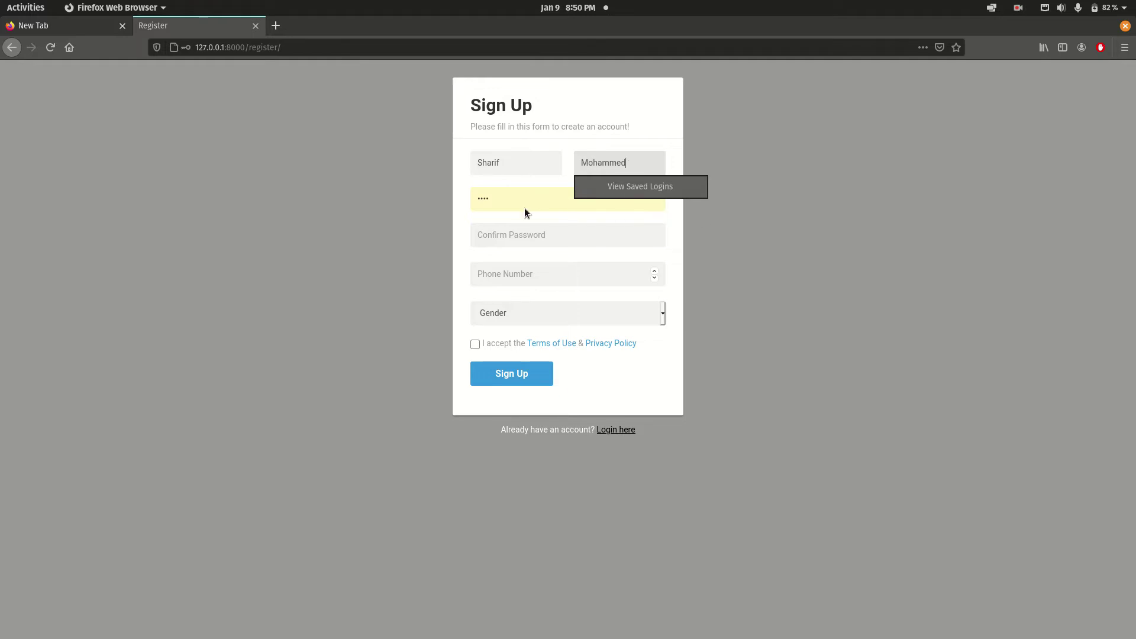
Replace the autofilled password with a new one, confirm it, and enter the phone number.
double_click(510, 199)
key("BackSpace")
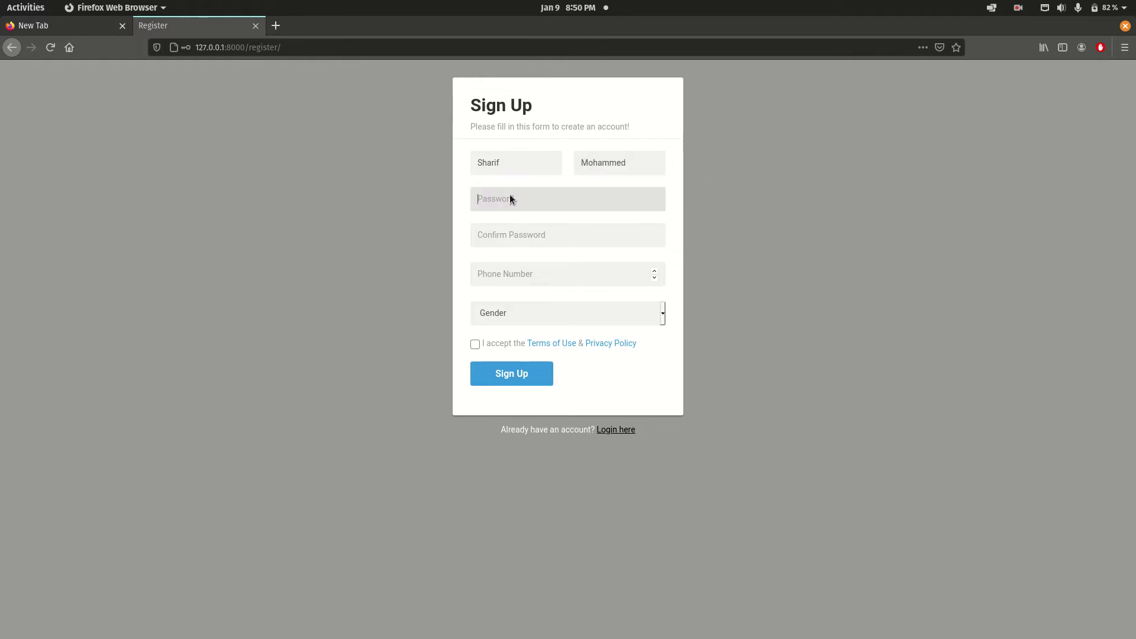
left_click(361, 215)
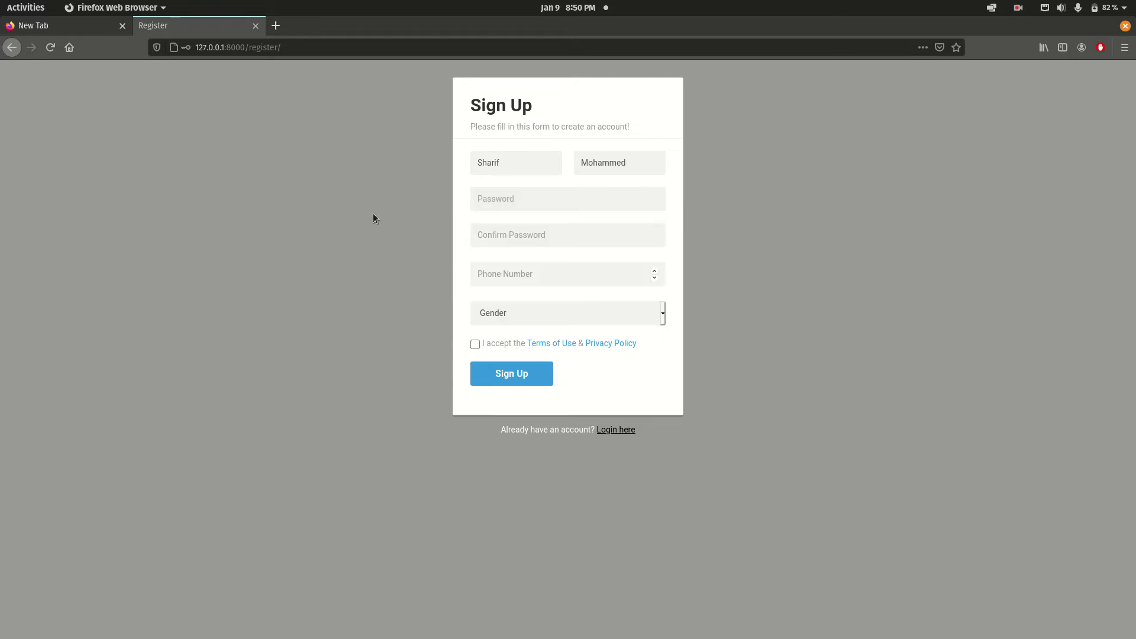
left_click(512, 208)
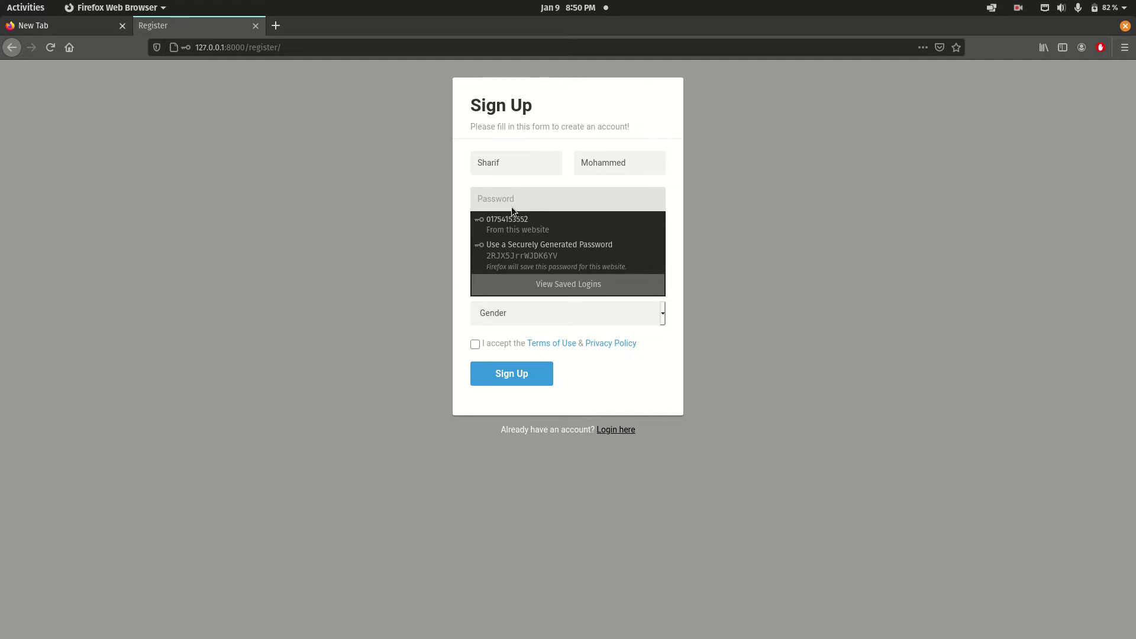
type("1234")
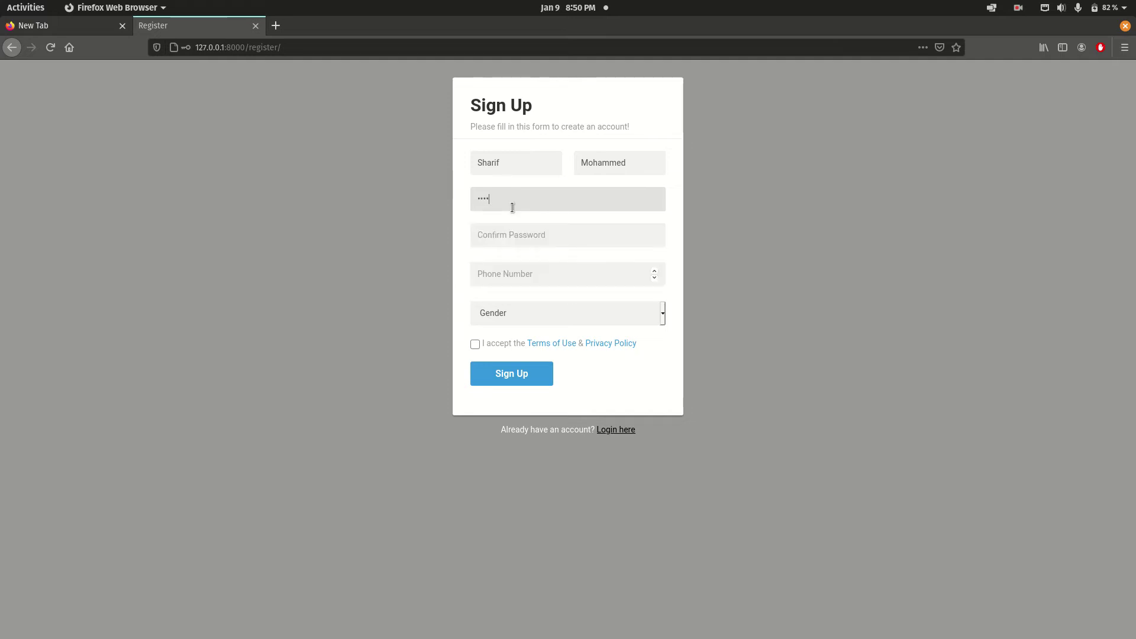
type("5")
left_click(487, 233)
type("12345")
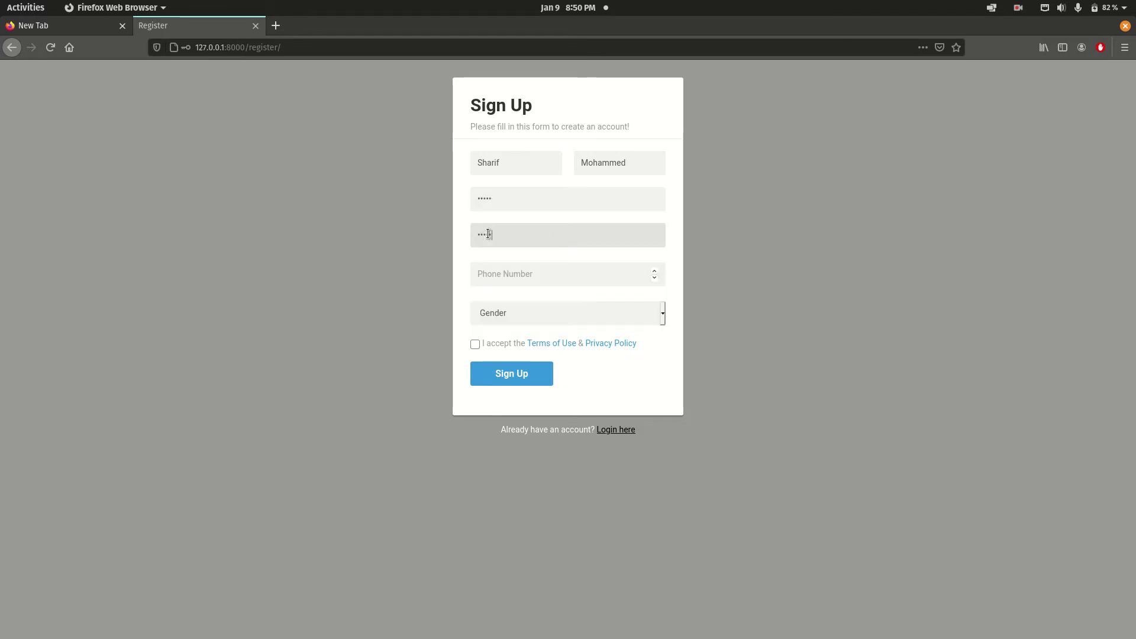
left_click(531, 272)
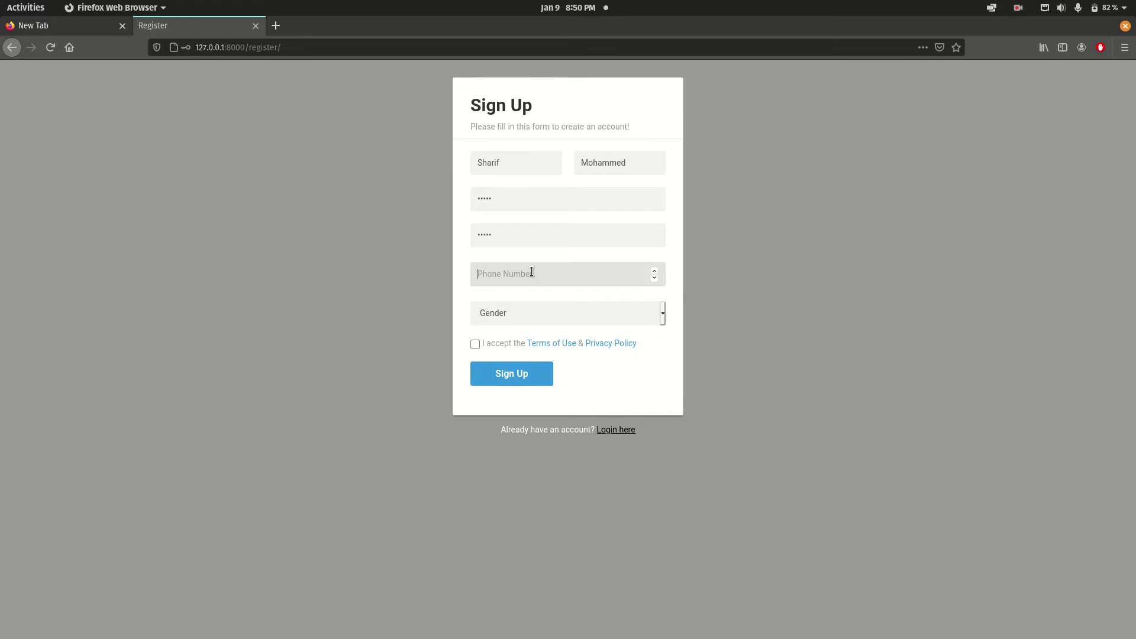
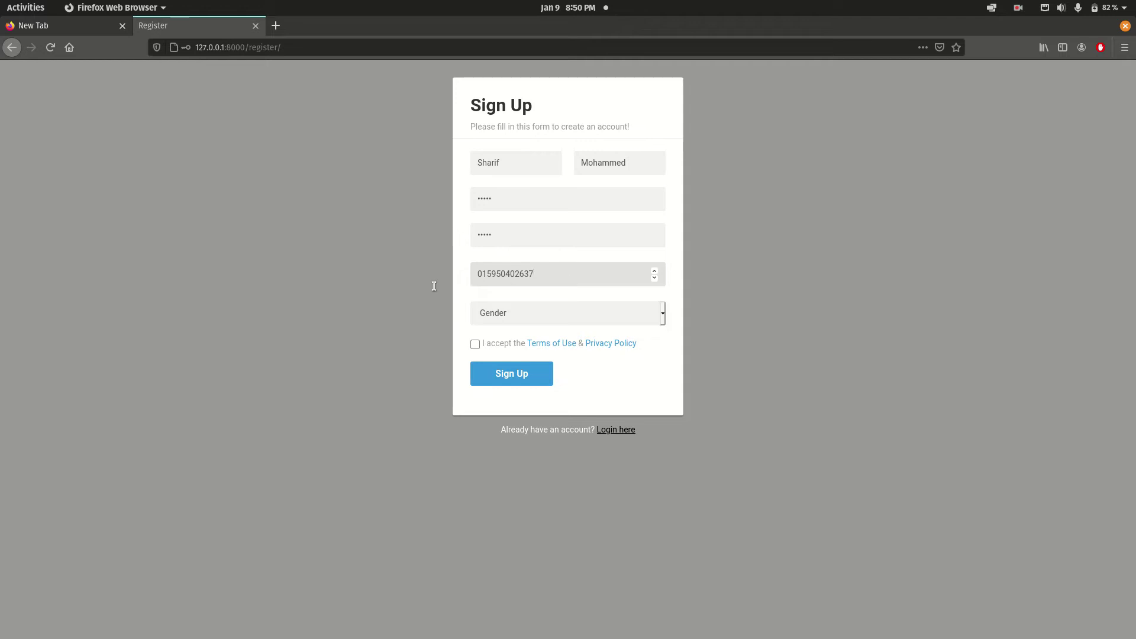
Choose gender Male, accept the terms, submit Sign Up and decline saving the login.
left_click(521, 320)
left_click(513, 351)
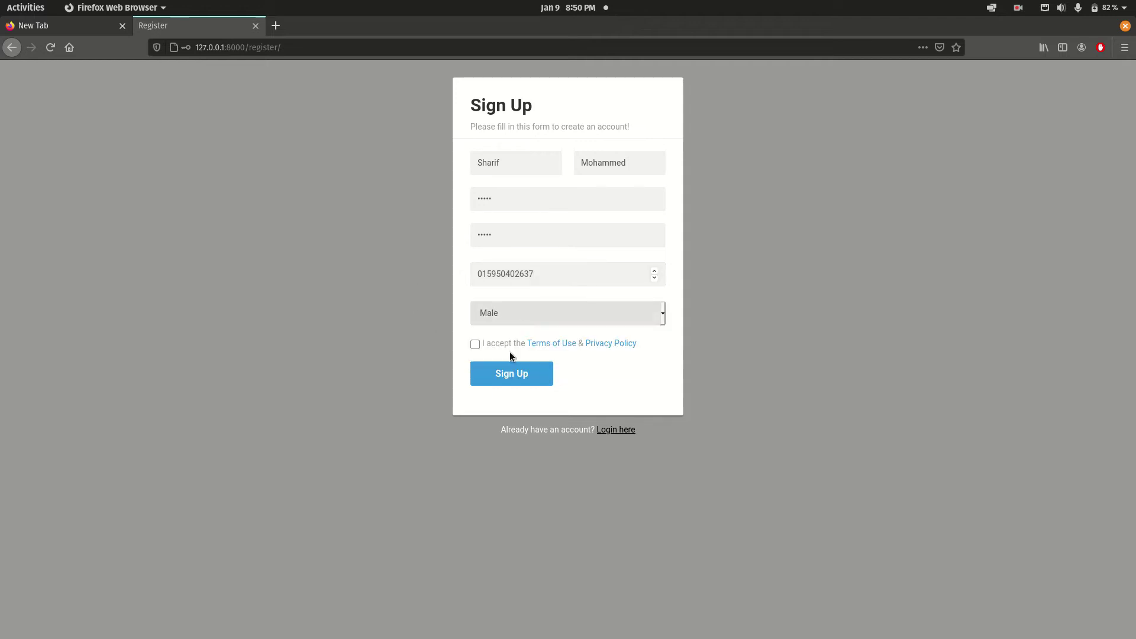
left_click(475, 345)
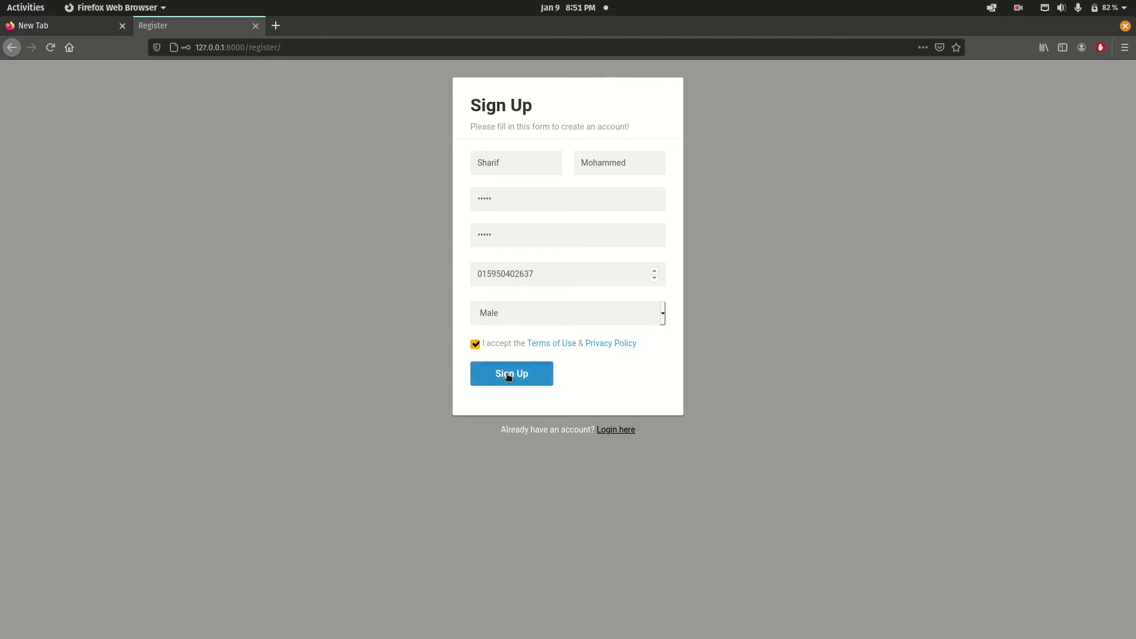
left_click(504, 374)
left_click(222, 171)
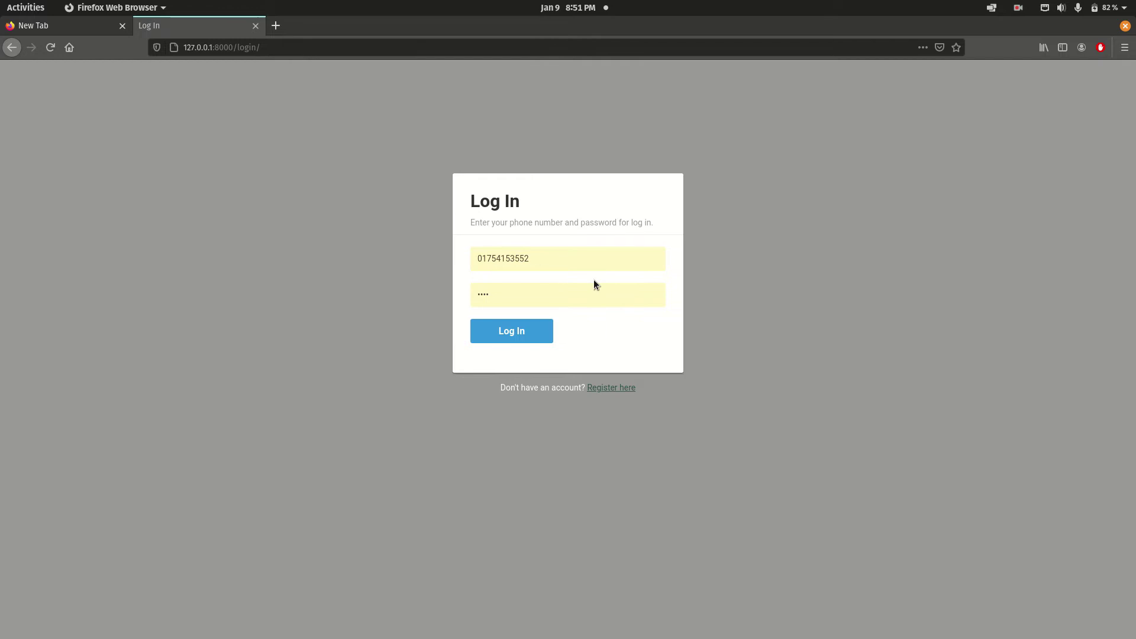
Log in with the new account's phone number and password, declining Firefox's save prompt.
double_click(538, 270)
key("BackSpace")
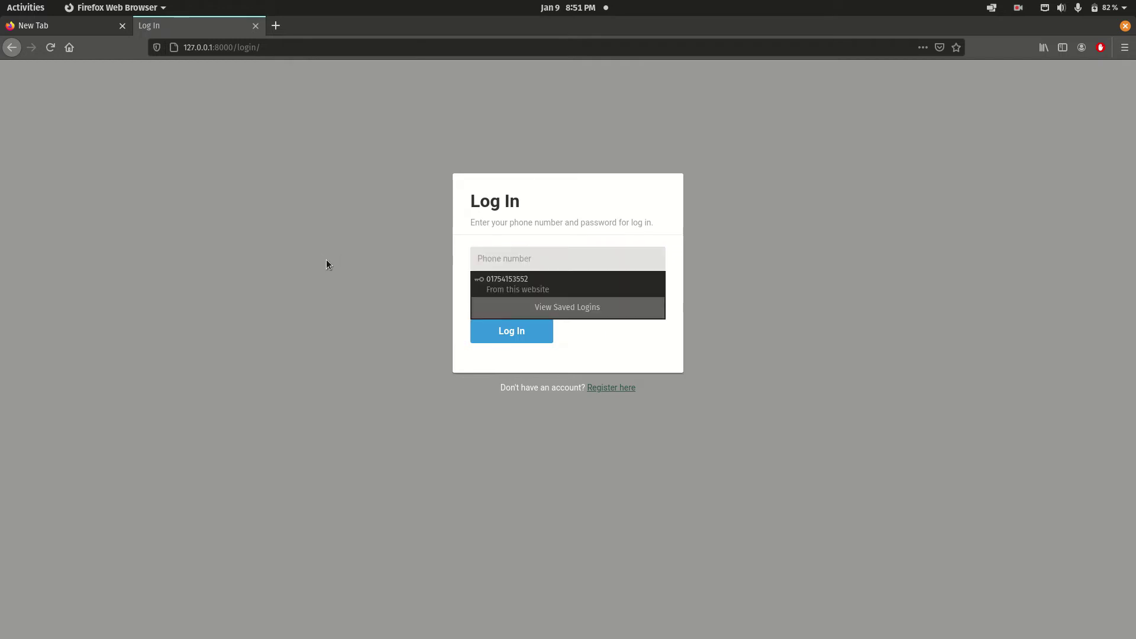
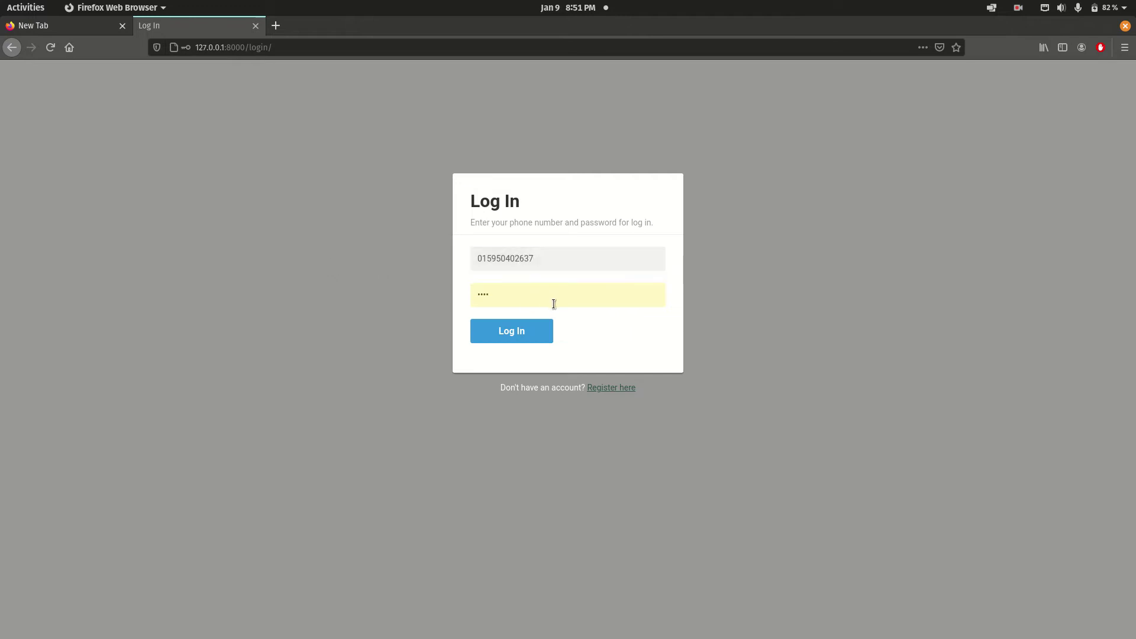
double_click(540, 295)
type("123")
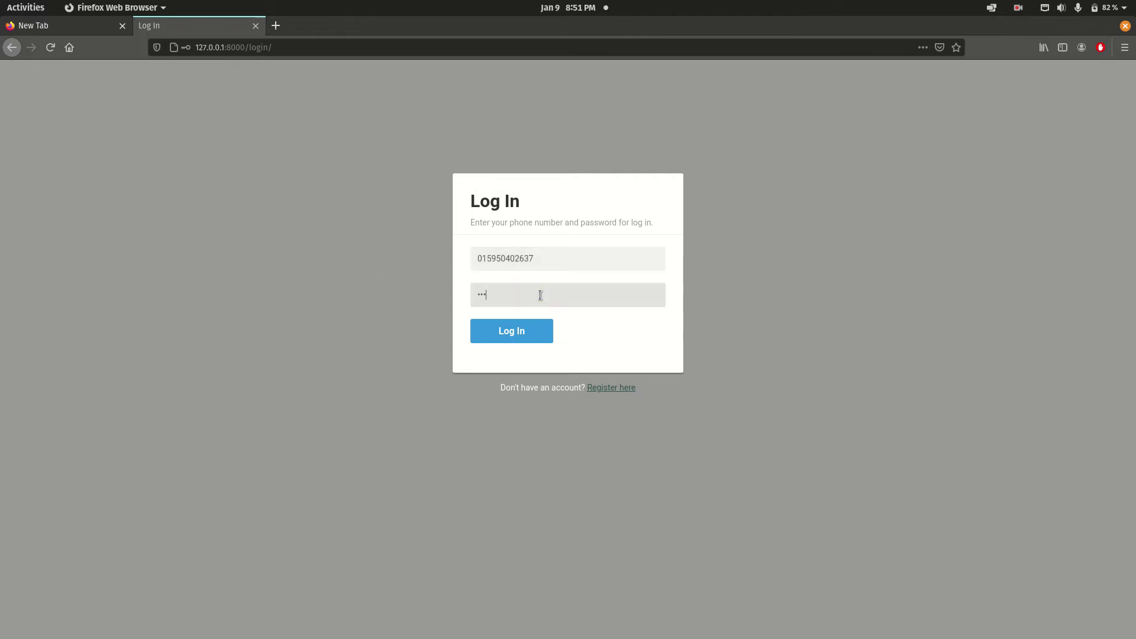
type("45")
left_click(504, 325)
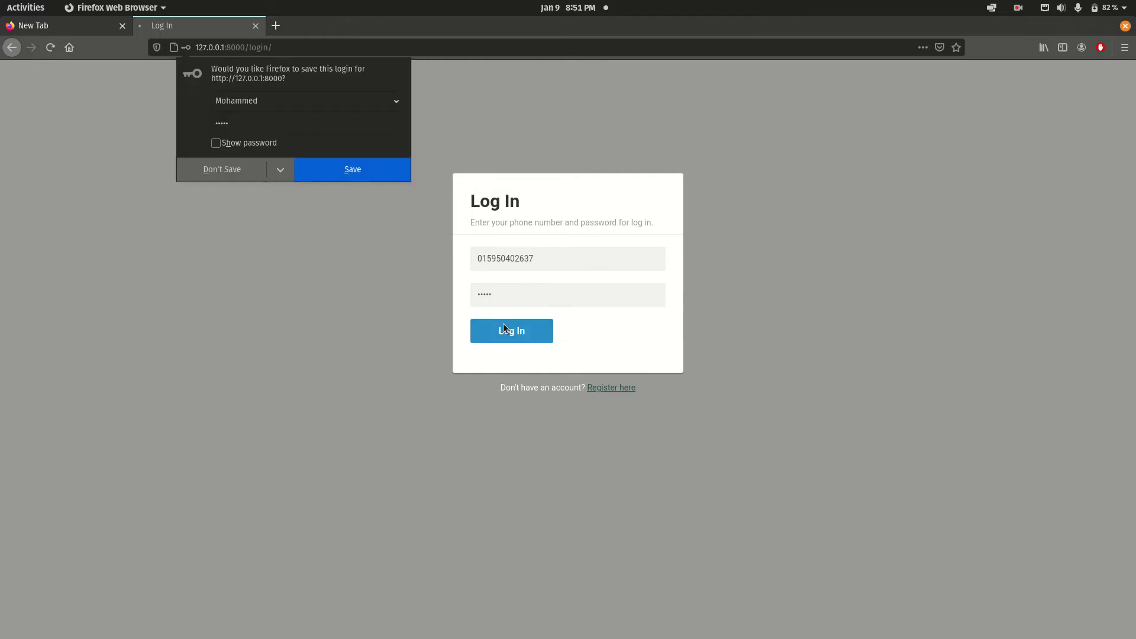
left_click(232, 175)
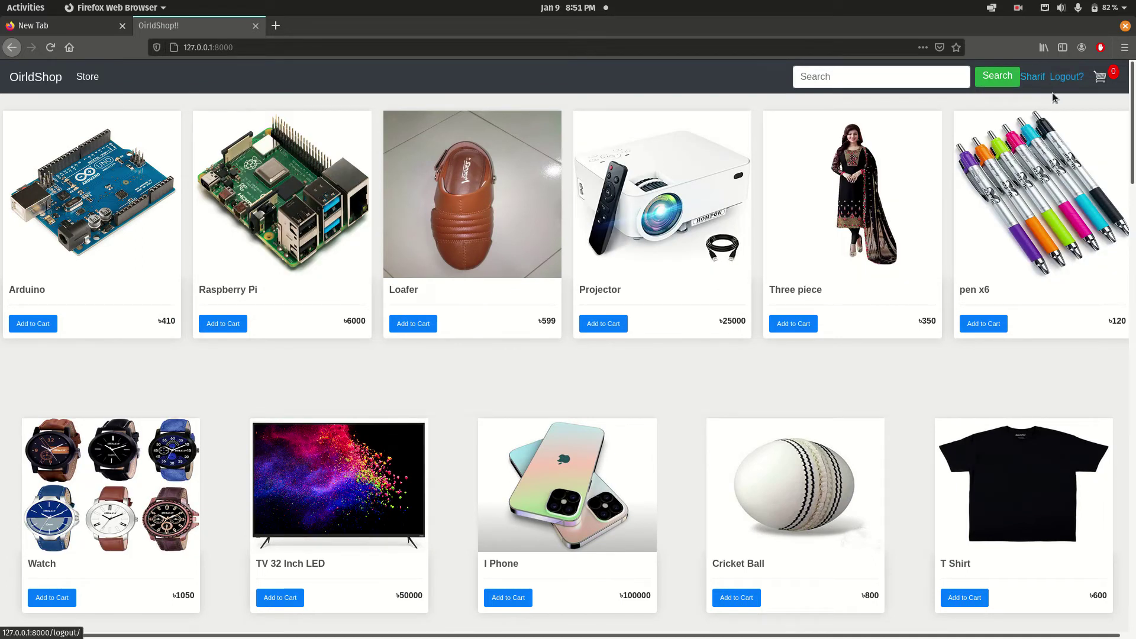
Add the Arduino (৳410) and pen x6 (৳120) to the cart.
mouse_move(912, 171)
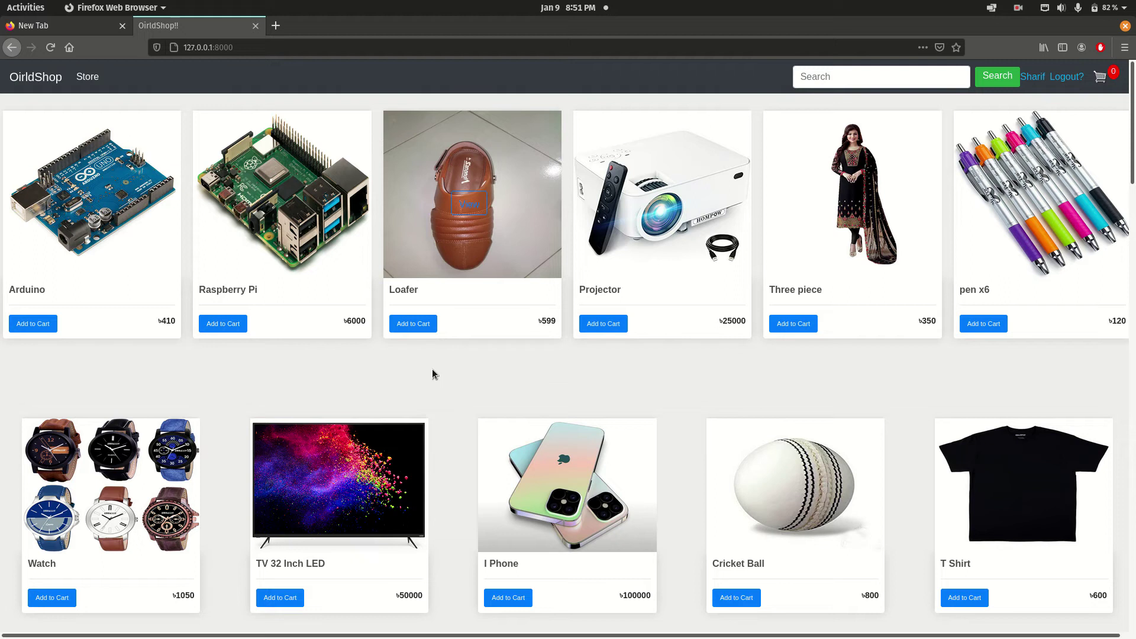
left_click(33, 324)
mouse_move(1015, 306)
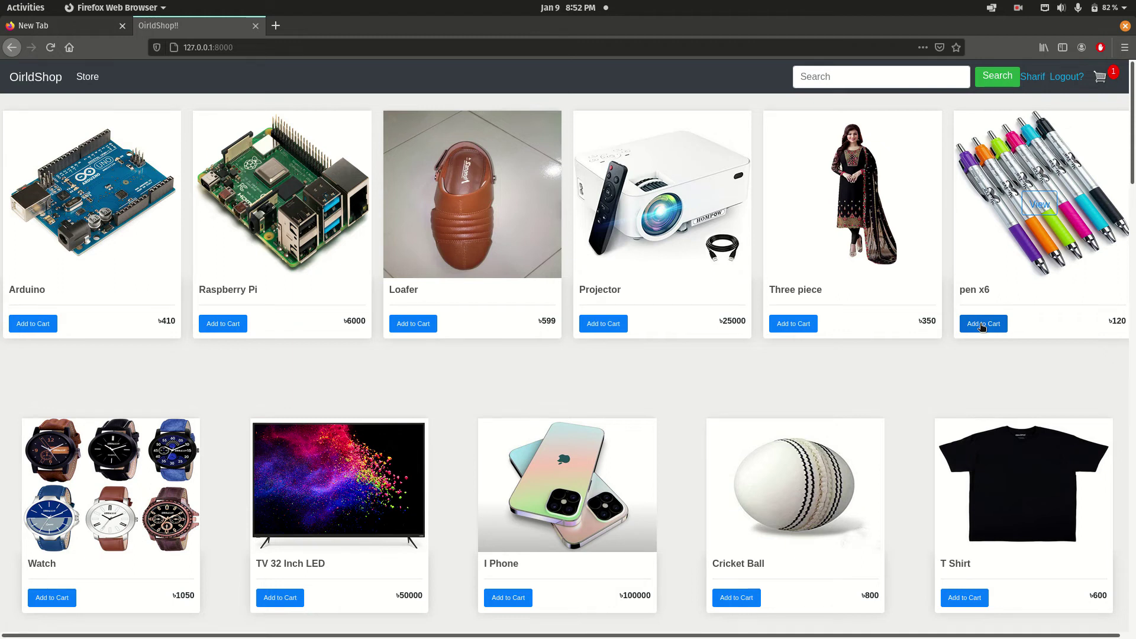
left_click(982, 324)
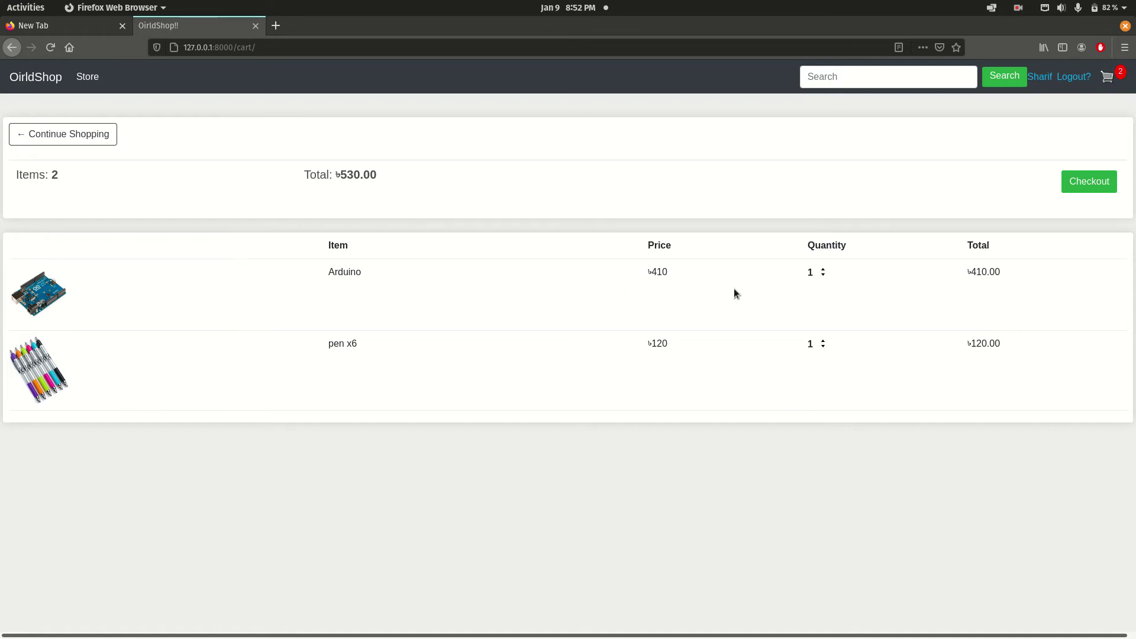
Raise Arduino and pen x6 to quantity 2 each, bringing the total to ৳1060.00.
left_click(823, 269)
left_click(823, 342)
left_click_drag(332, 176, 426, 211)
left_click_drag(379, 173, 251, 181)
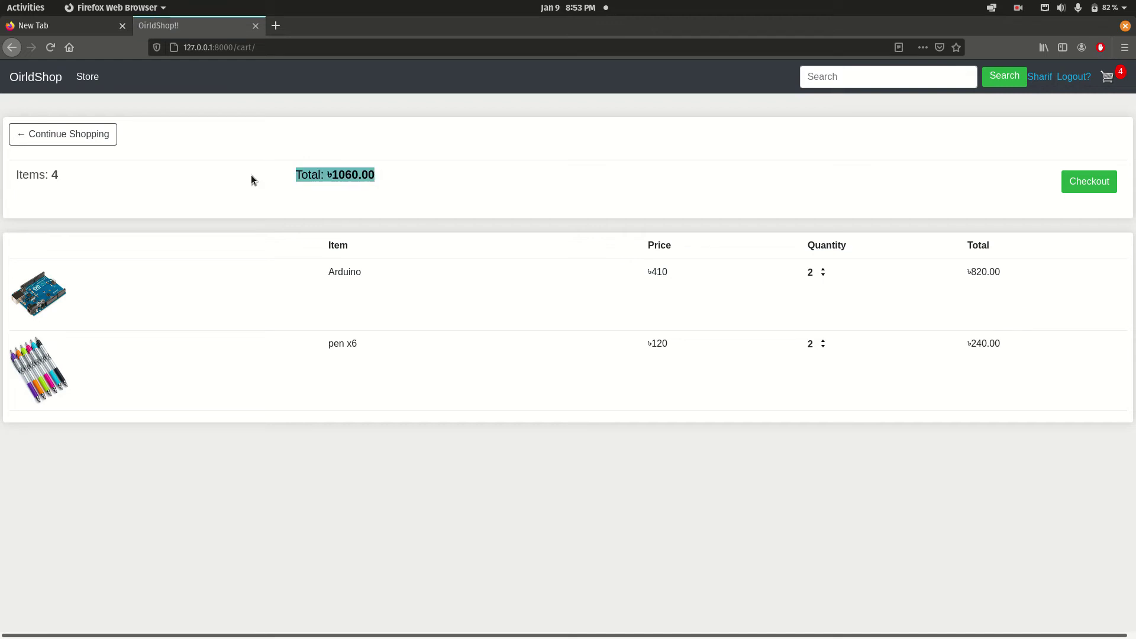
left_click(413, 180)
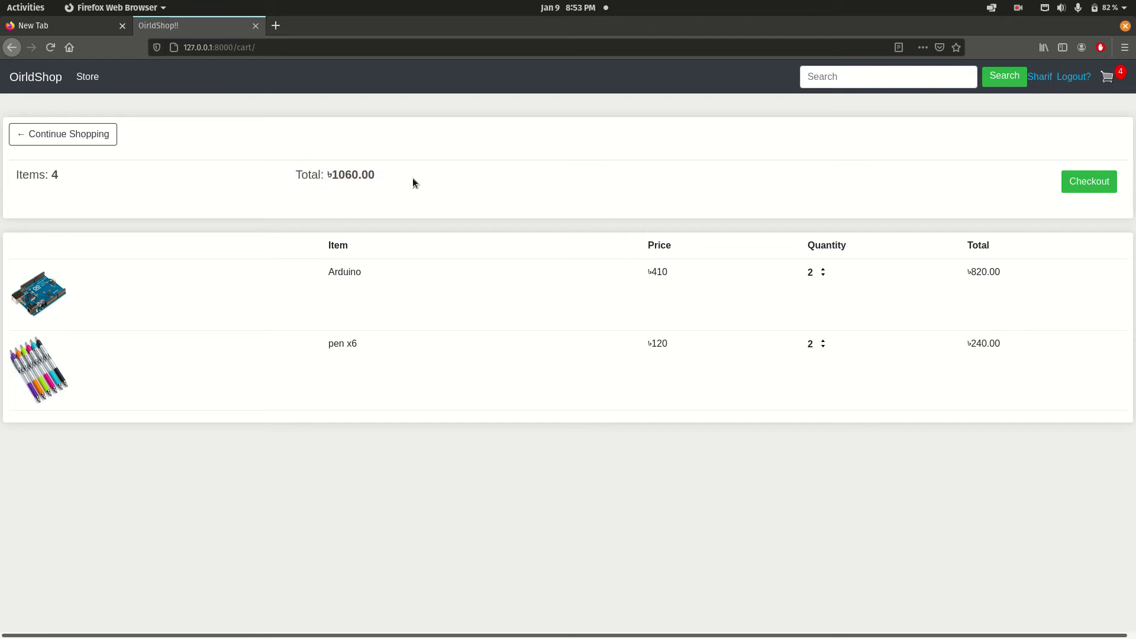
Go to checkout and review the prefilled name and phone number fields.
left_click(1076, 185)
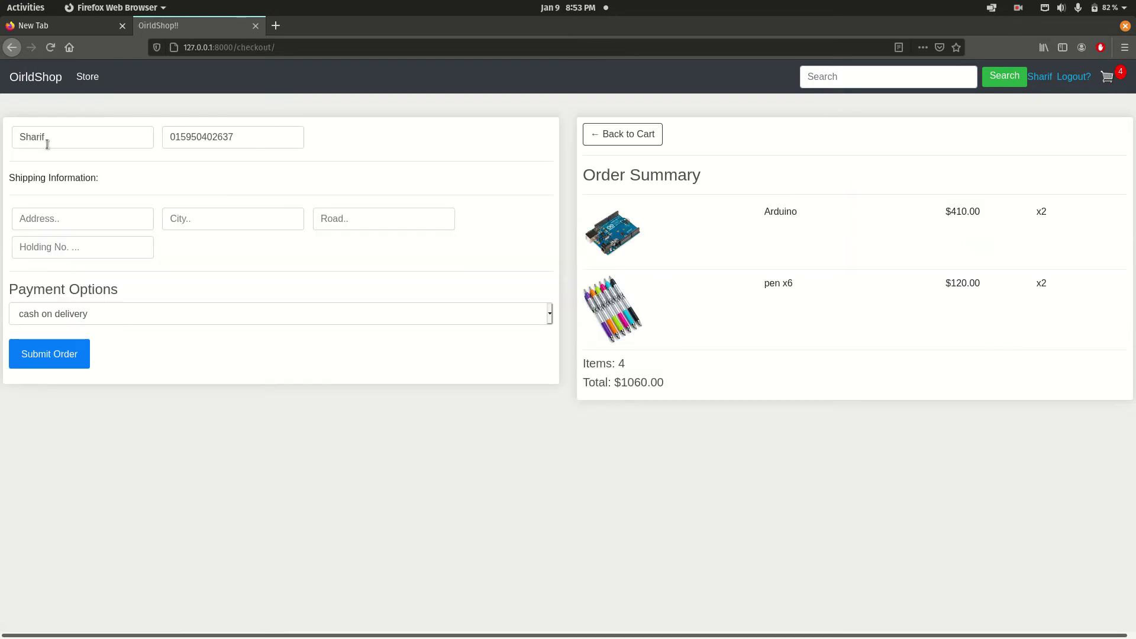
left_click(47, 144)
left_click_drag(239, 138, 207, 137)
left_click(258, 141)
double_click(93, 140)
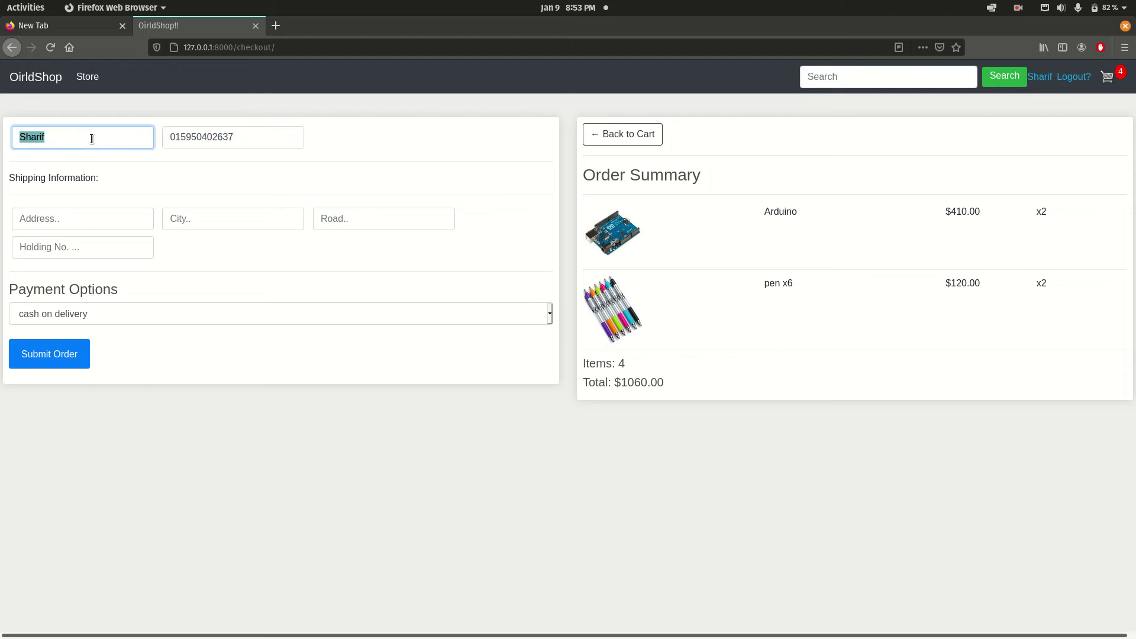
double_click(249, 140)
left_click(427, 138)
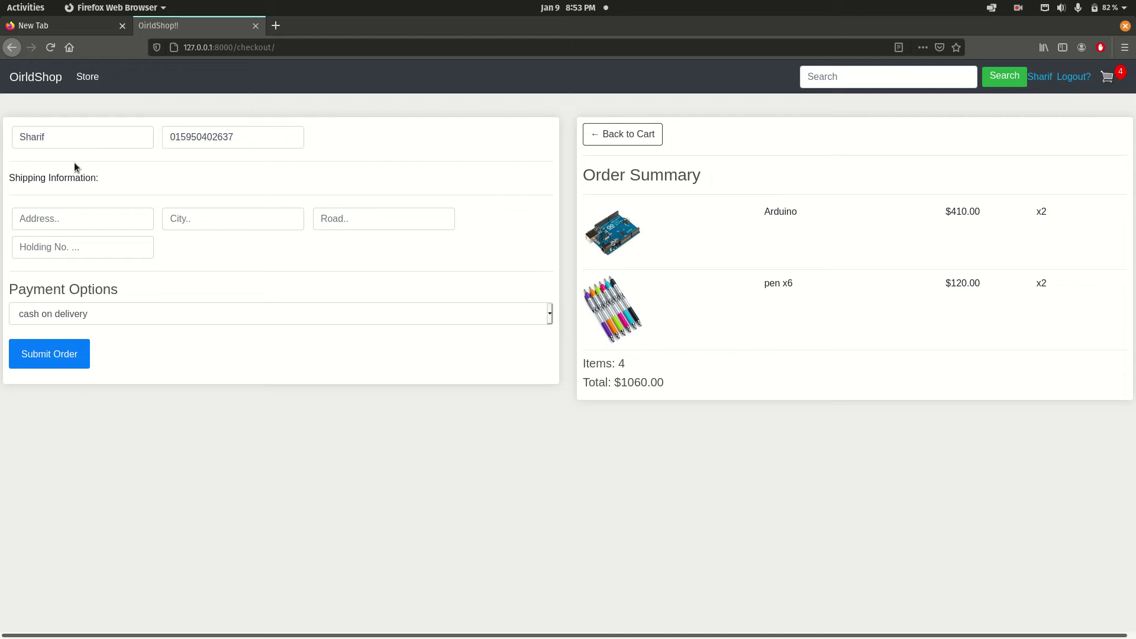
left_click(129, 139)
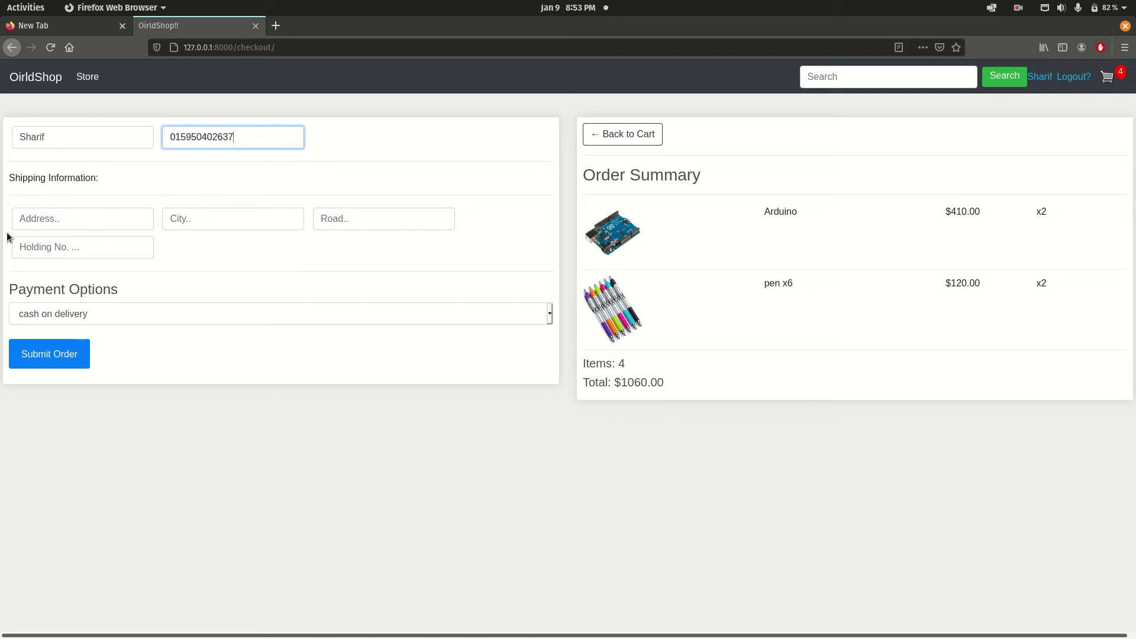
Fill in the shipping address, city, road and holding number fields.
left_click(78, 214)
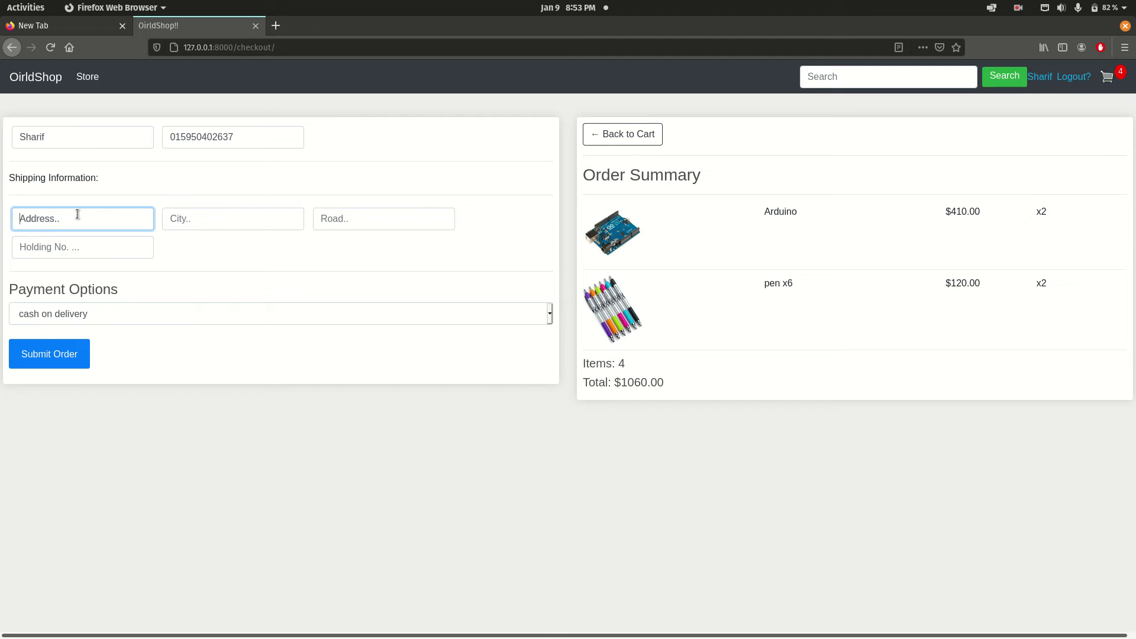
type("Bhairab")
left_click(261, 216)
type("Dhaka")
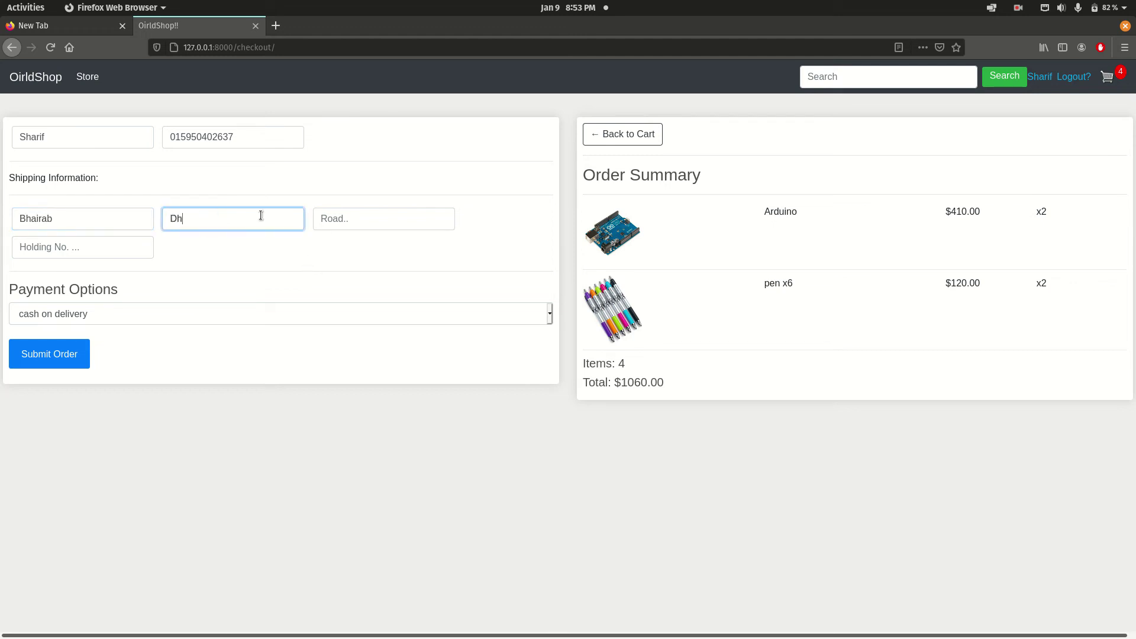
left_click(336, 218)
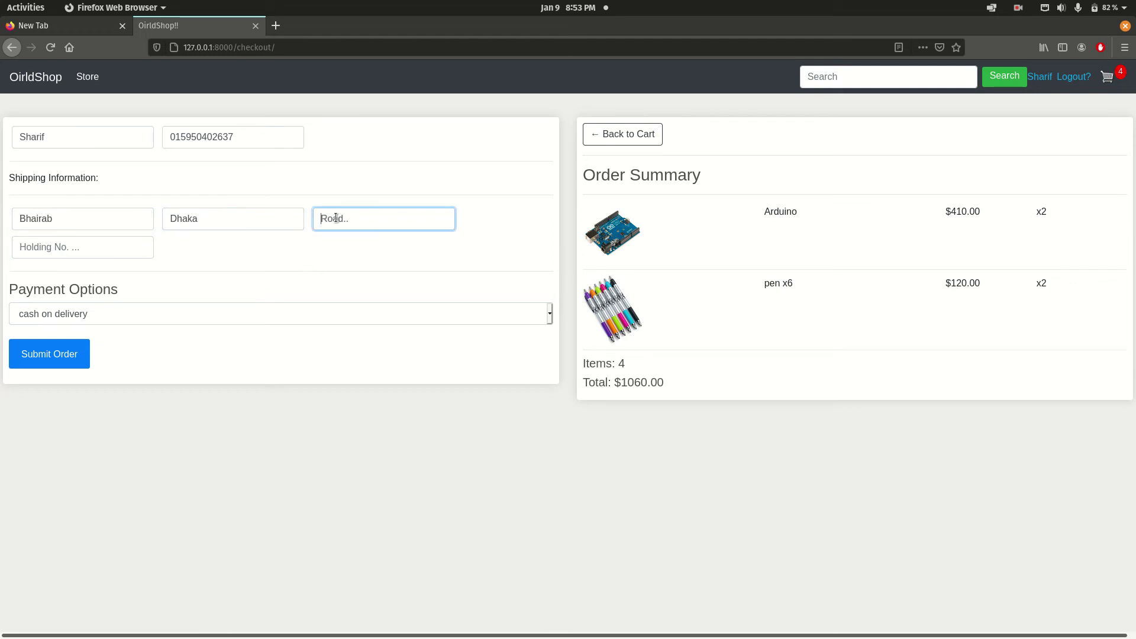
type("1234")
left_click(20, 247)
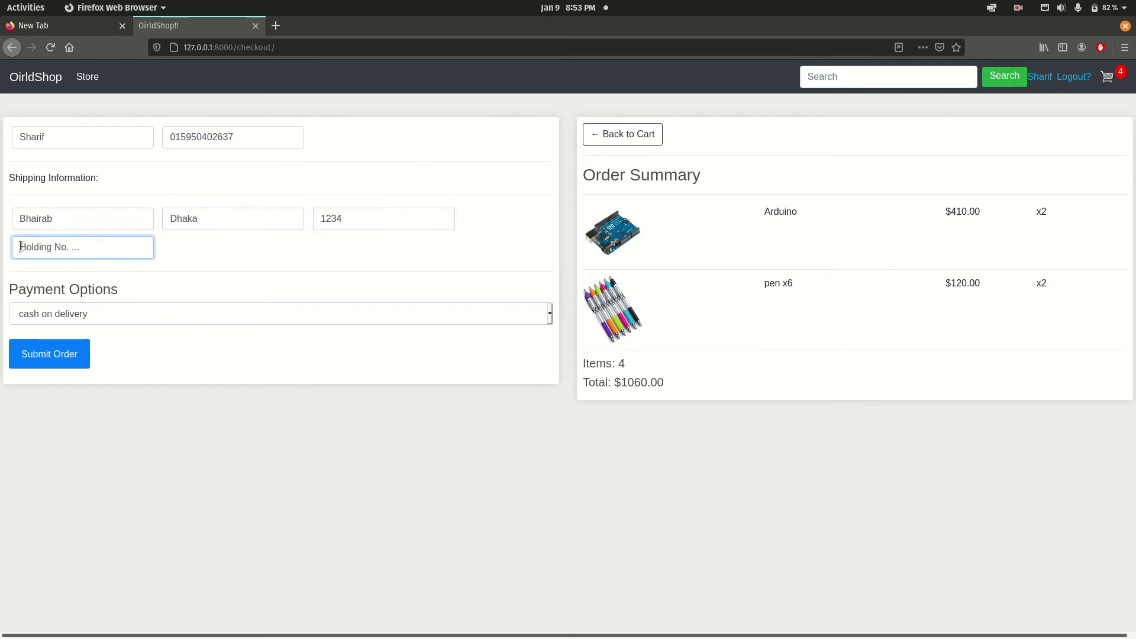
type("2212")
Keep cash on delivery as the payment option and submit the order.
left_click(92, 314)
left_click(98, 333)
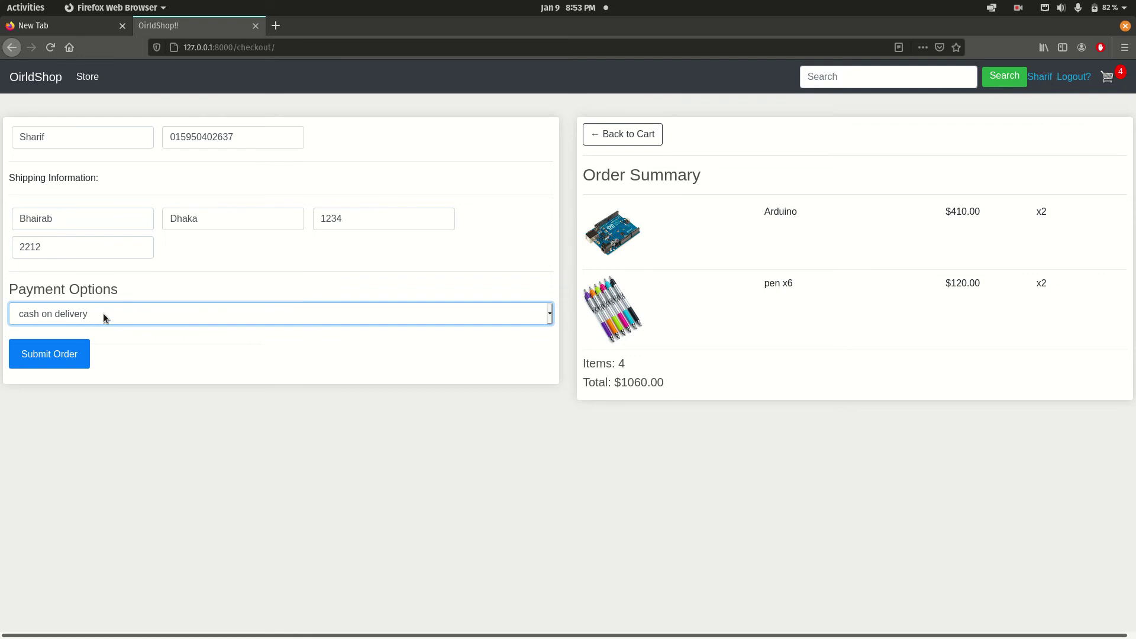
left_click(104, 314)
left_click(115, 333)
left_click(84, 310)
left_click(111, 341)
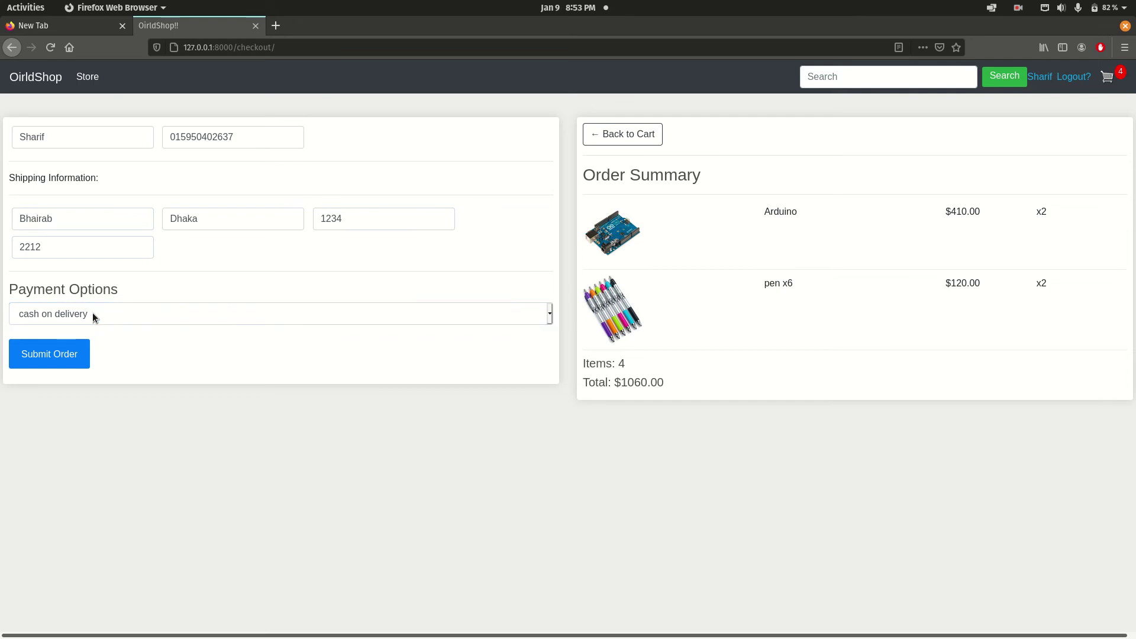
left_click(93, 315)
left_click(118, 337)
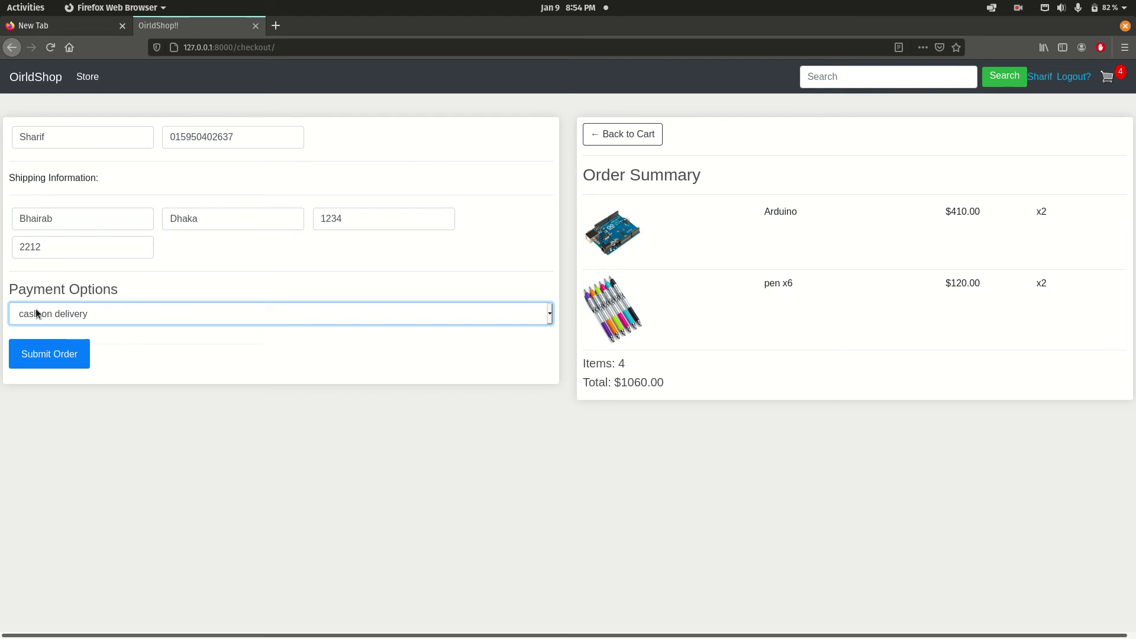
left_click(36, 361)
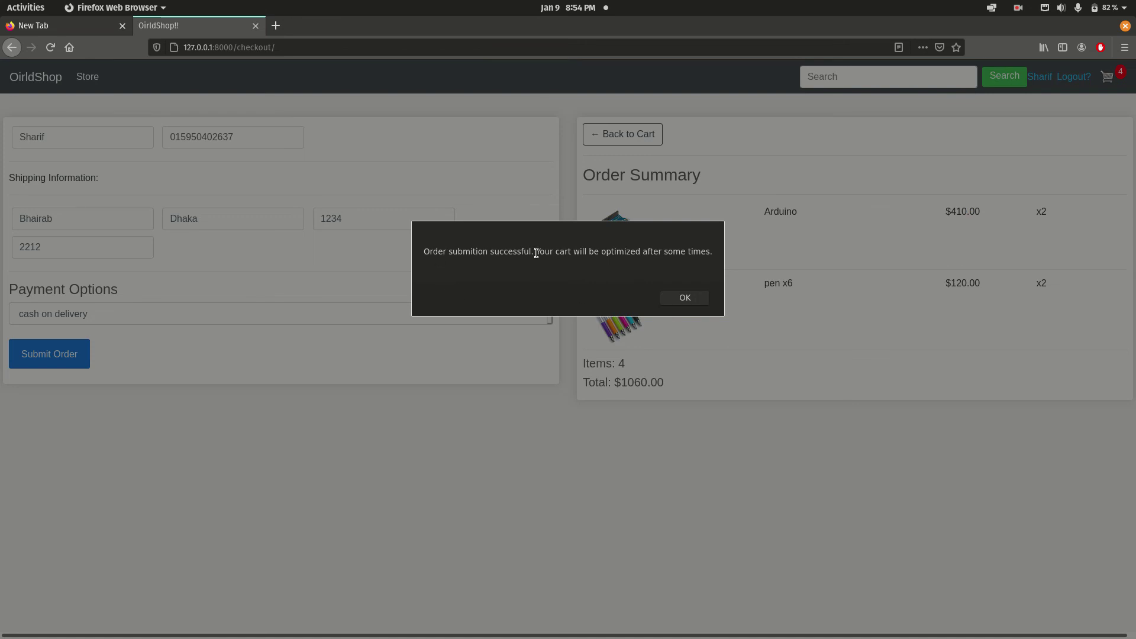
Acknowledge the order-success message with OK to return to the store homepage.
left_click_drag(536, 254, 723, 257)
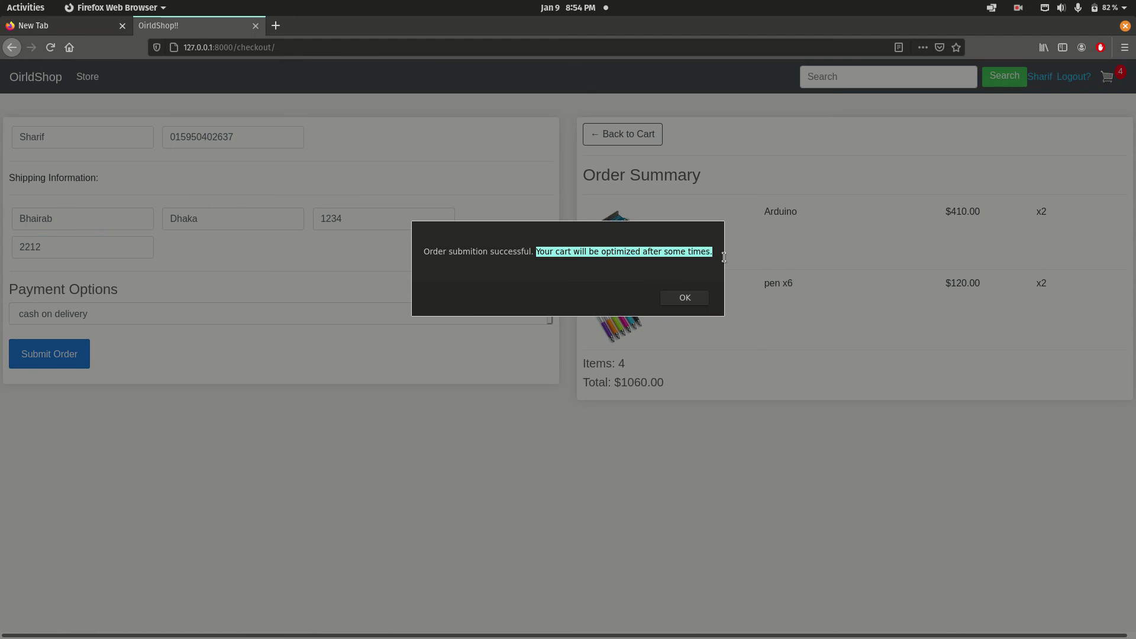
left_click(513, 258)
left_click_drag(459, 253, 599, 254)
left_click(628, 248)
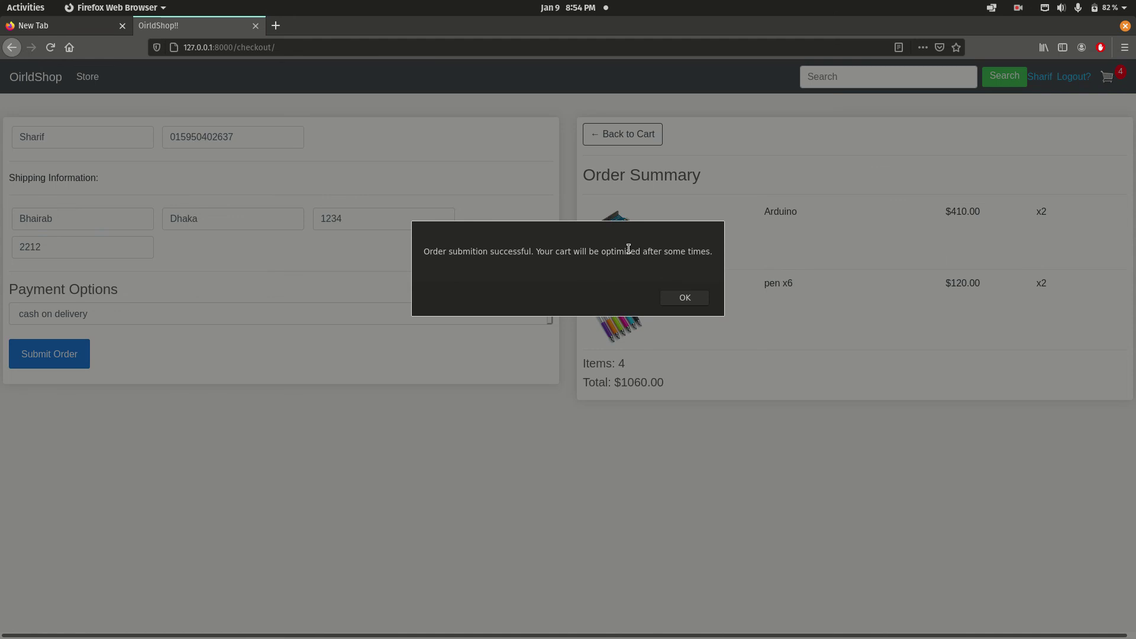
left_click(688, 302)
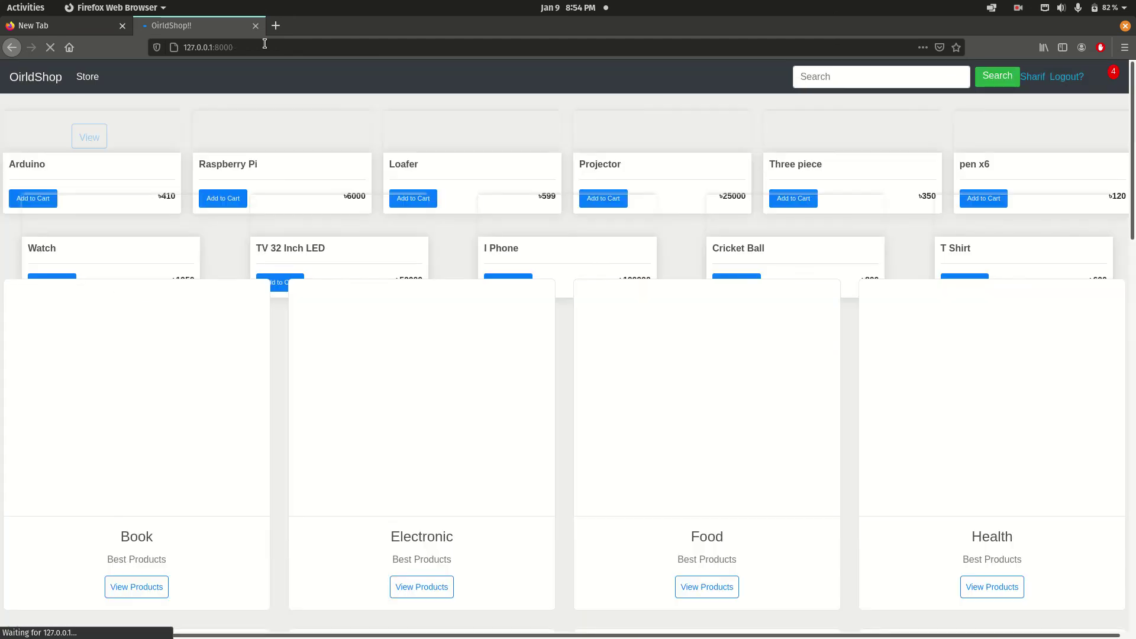